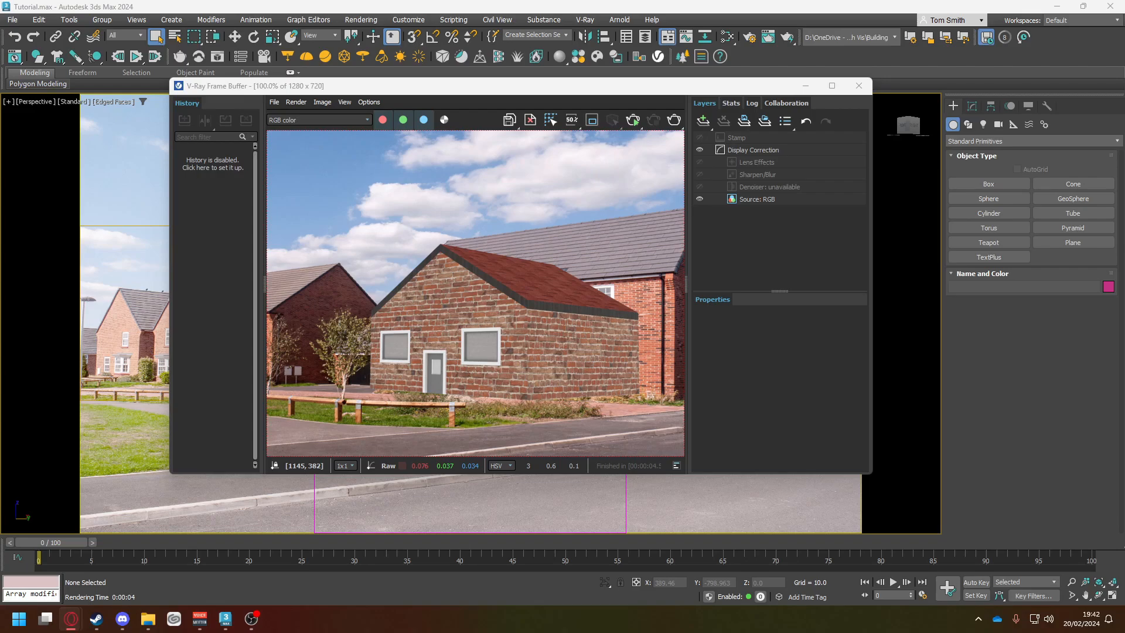
# Switch to the browser and review the V-Ray documentation on render element sub-groups and the Back to Beauty Compositing formula.
pyautogui.moveTo(1124, 126); pyautogui.dragTo(605, 6)
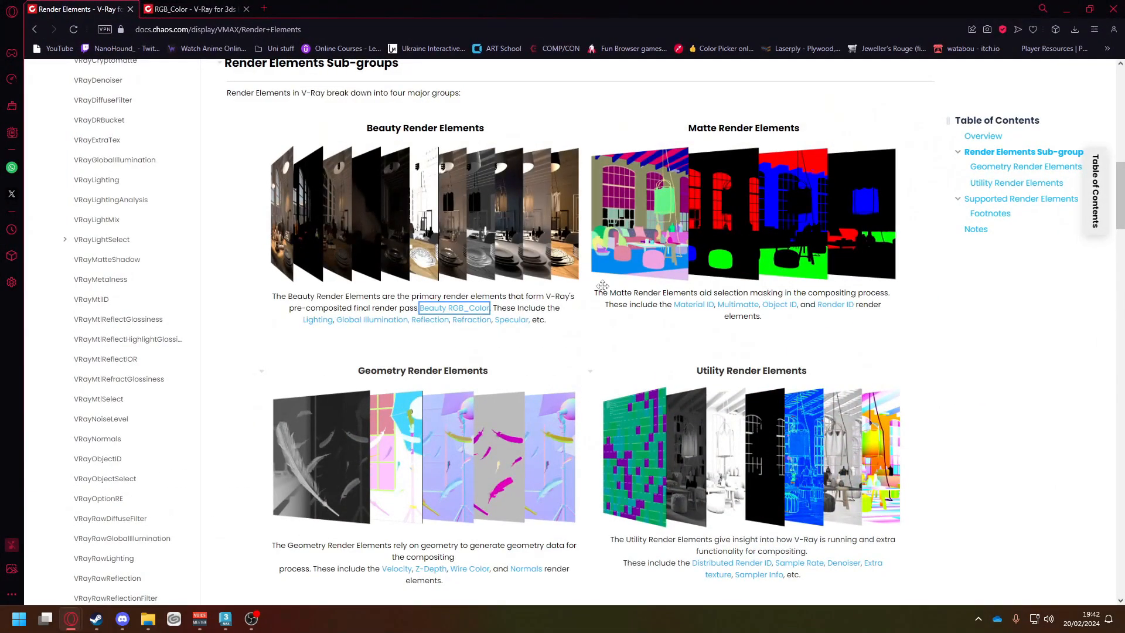
pyautogui.moveTo(366, 125); pyautogui.dragTo(531, 138)
pyautogui.click(656, 132)
pyautogui.click(194, 8)
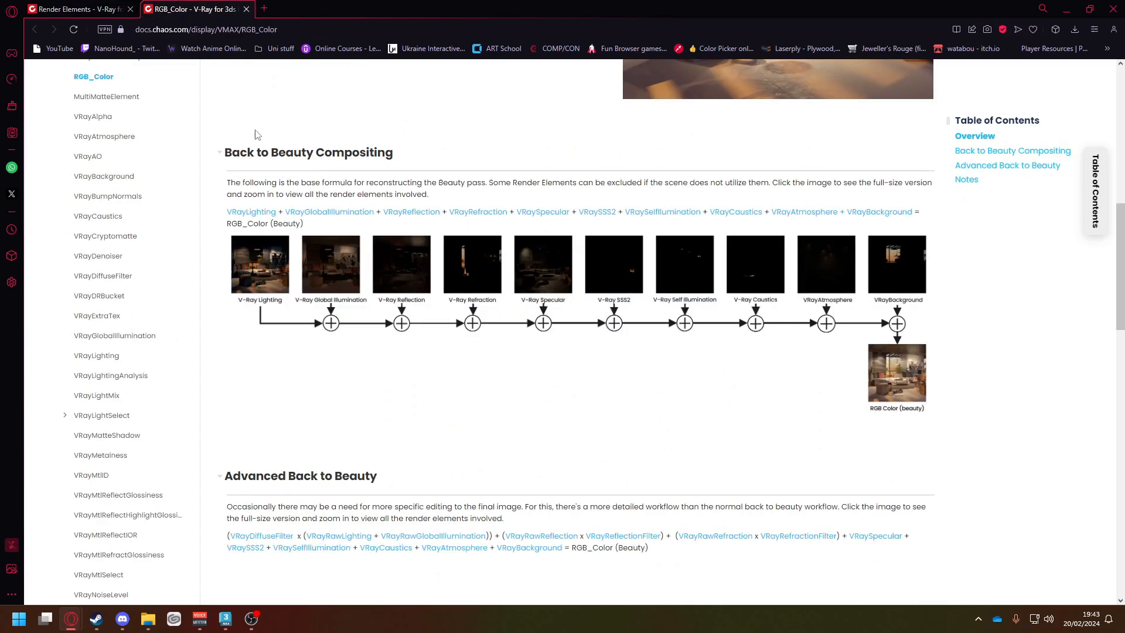
pyautogui.scroll(1, 342, 196)
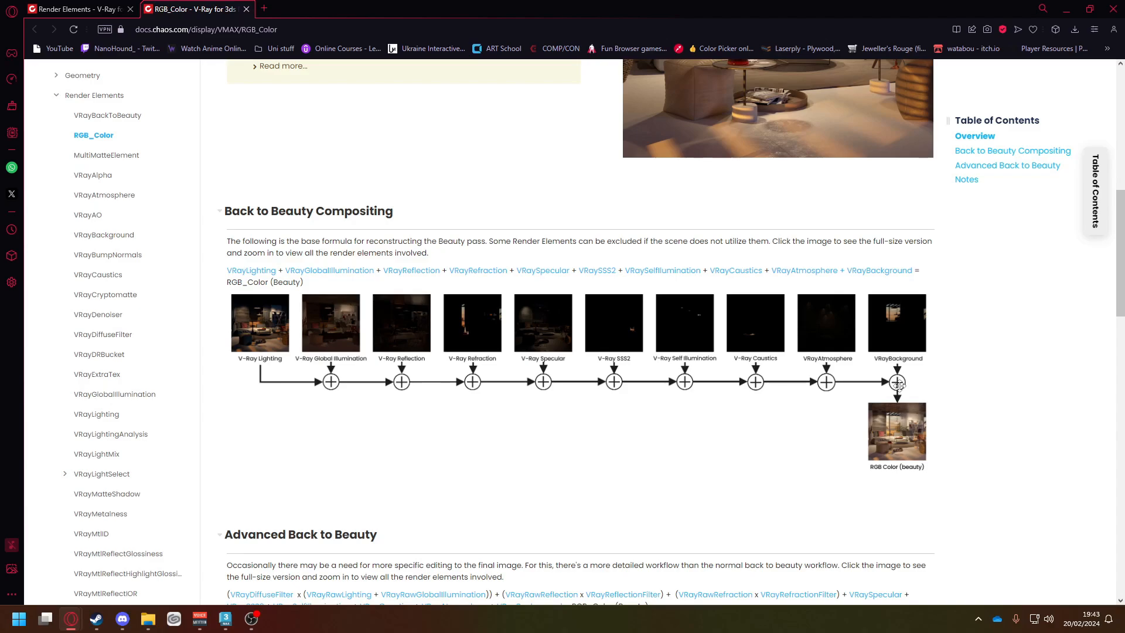
pyautogui.scroll(-1, 604, 272)
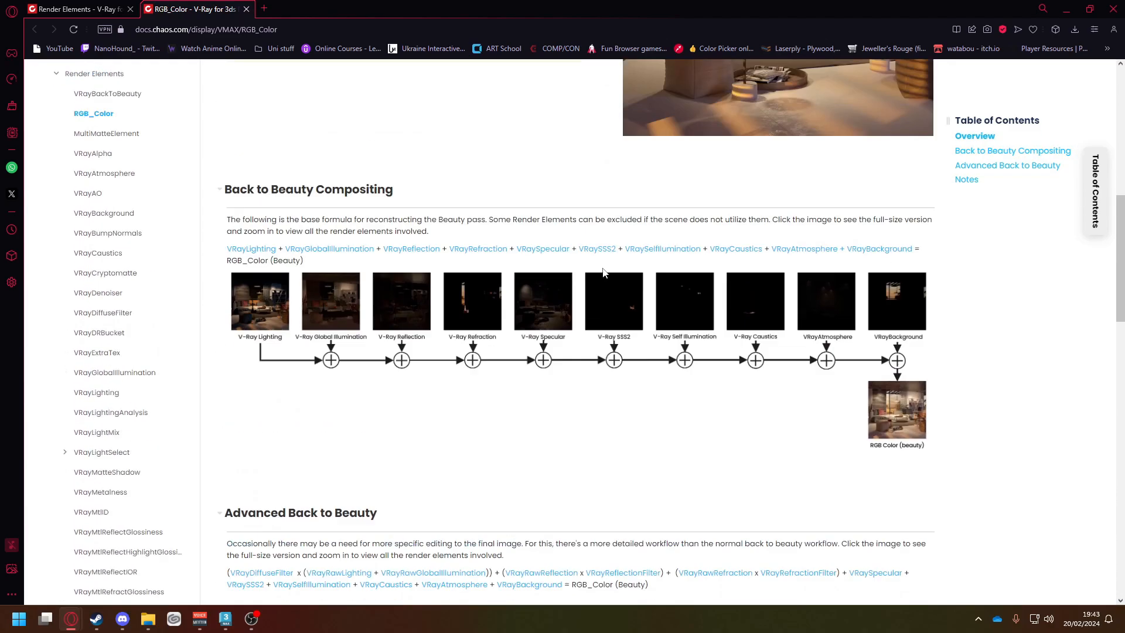
pyautogui.scroll(4, 606, 278)
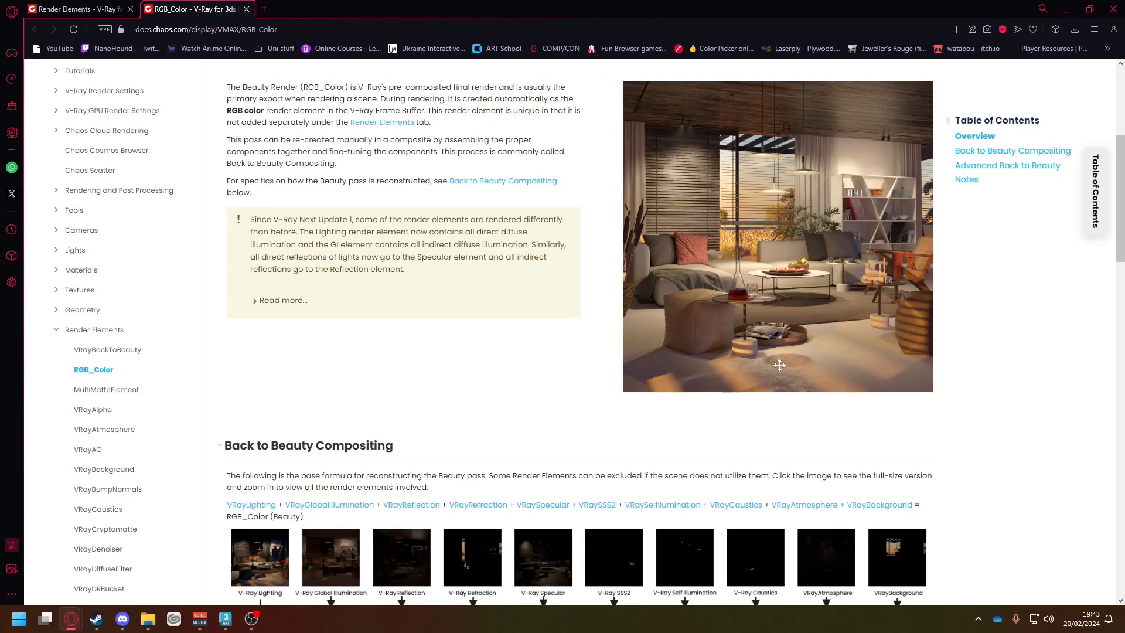
pyautogui.click(85, 10)
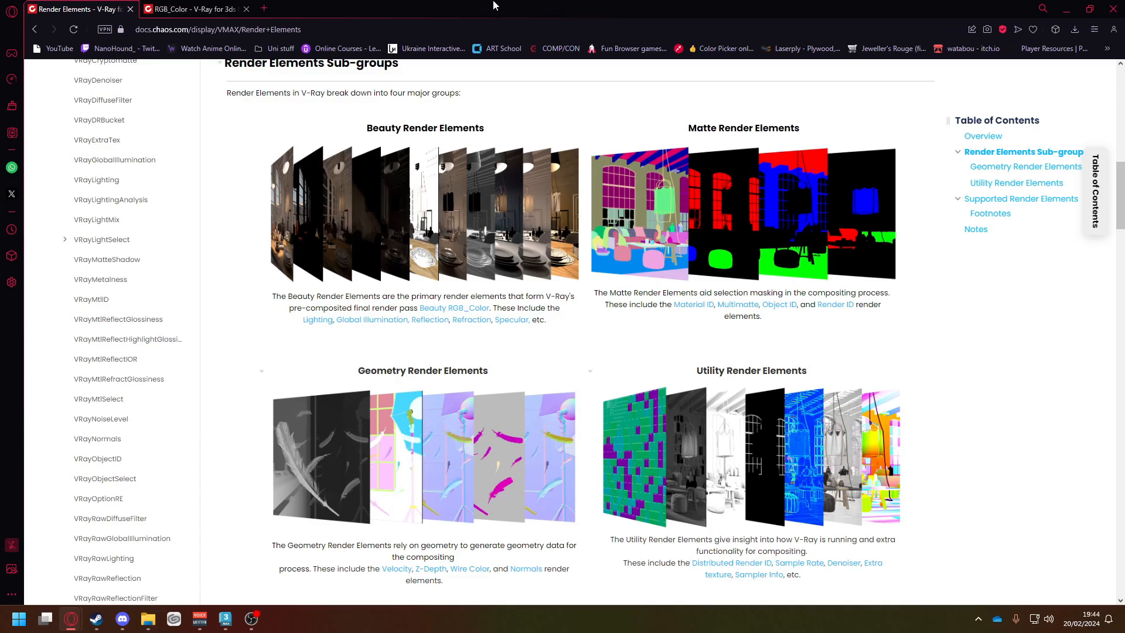
# Switch back to 3ds Max, close the frame buffer and show the Render Elements settings of the V-Ray render setup.
pyautogui.moveTo(473, 6); pyautogui.dragTo(1124, 307)
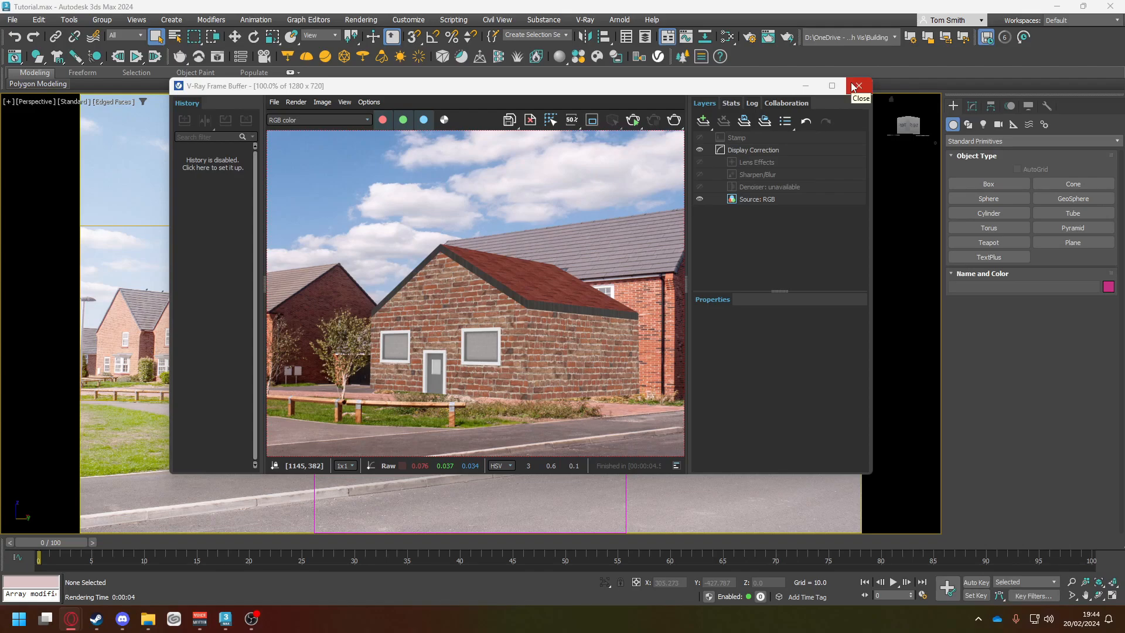
pyautogui.click(855, 86)
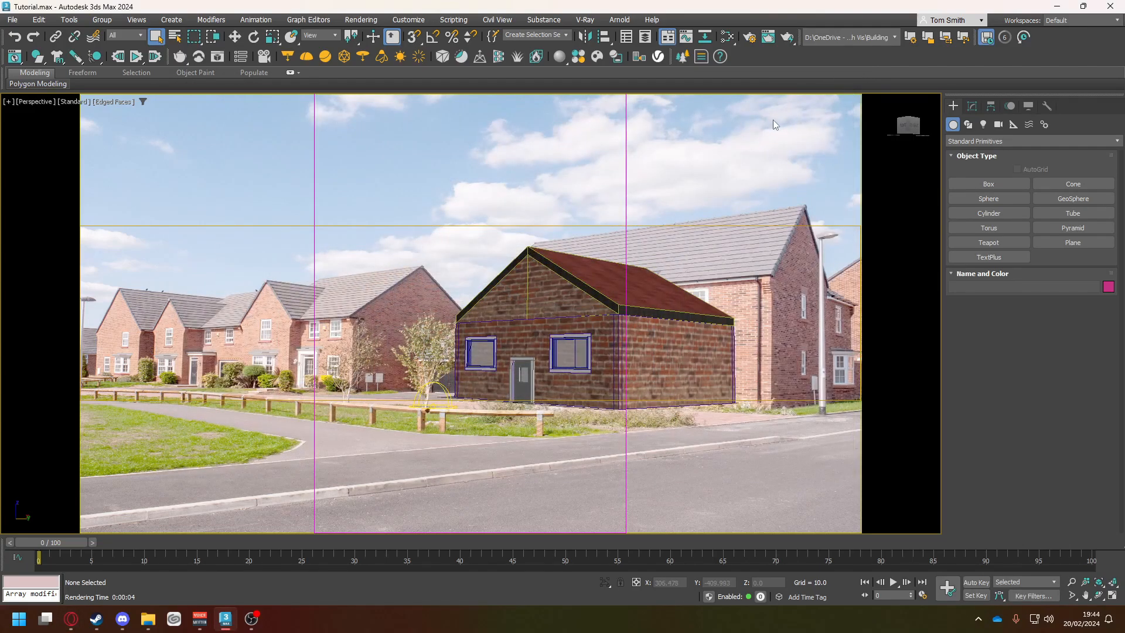
pyautogui.click(750, 38)
pyautogui.moveTo(850, 96); pyautogui.dragTo(553, 83)
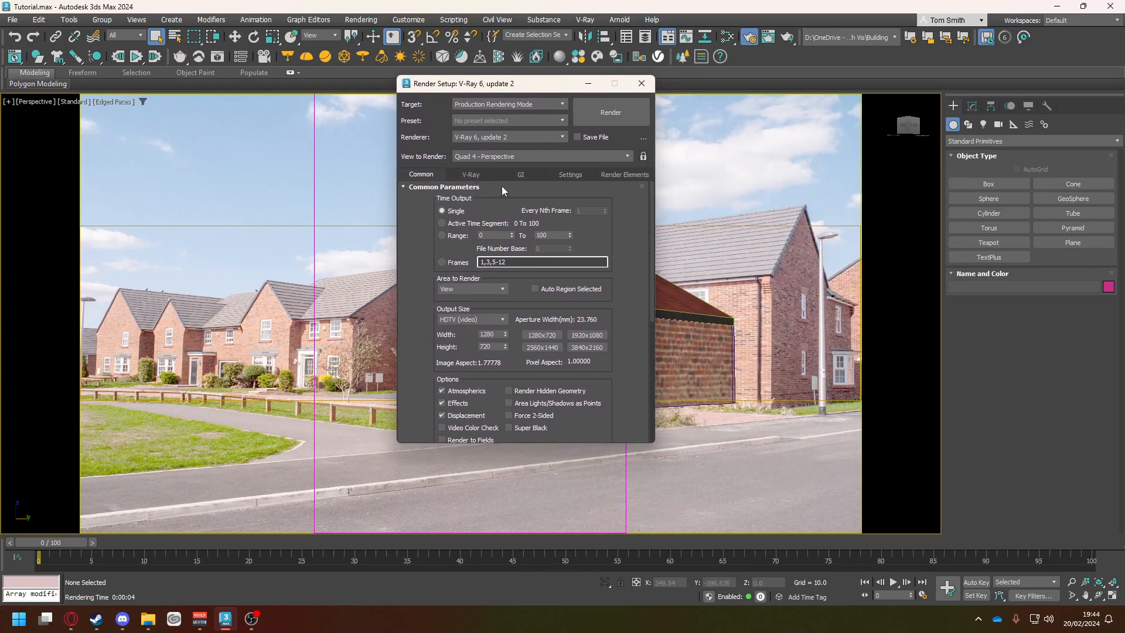
pyautogui.click(616, 177)
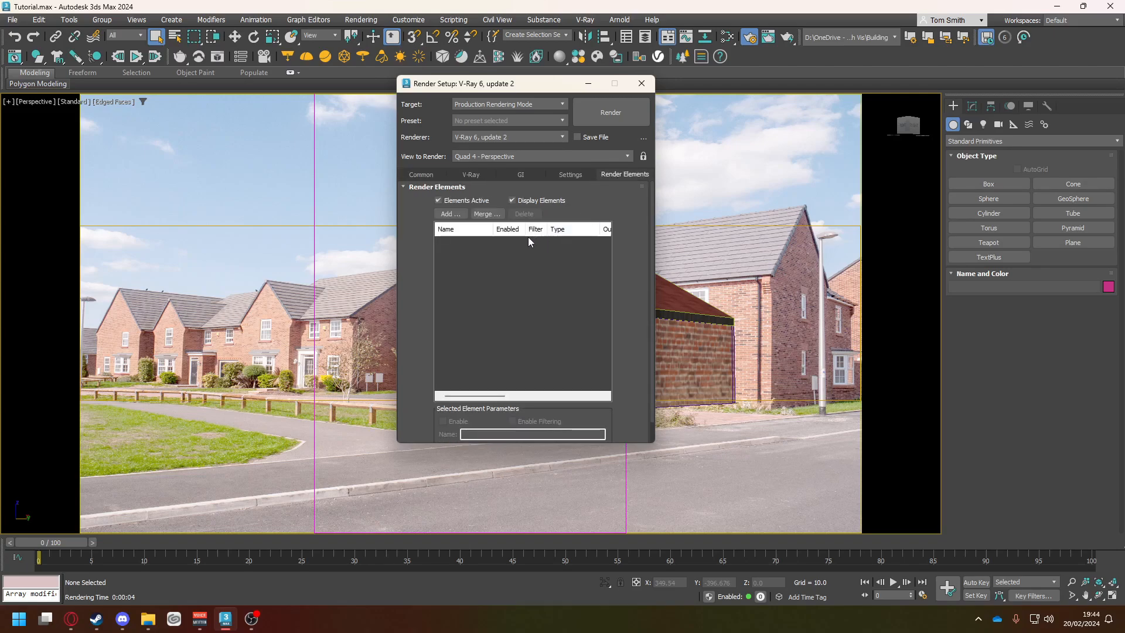
# Start adding render elements and select VRayBackground, VRayGlobalIllumination and VRayLighting from the available elements.
pyautogui.click(455, 217)
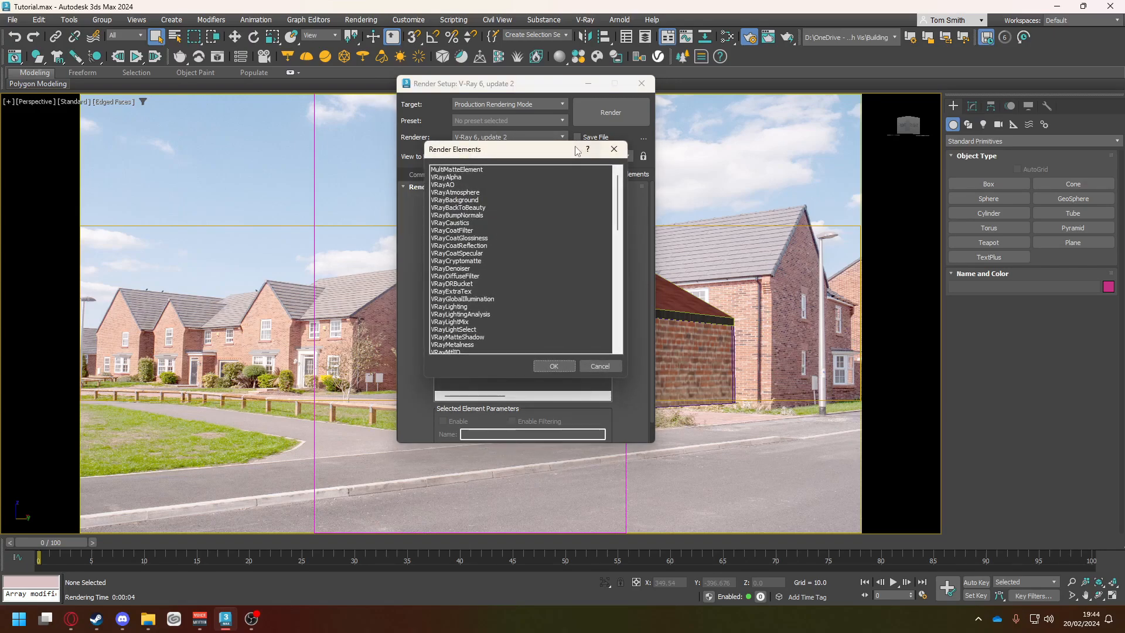
pyautogui.moveTo(620, 221); pyautogui.dragTo(615, 186)
pyautogui.click(462, 200)
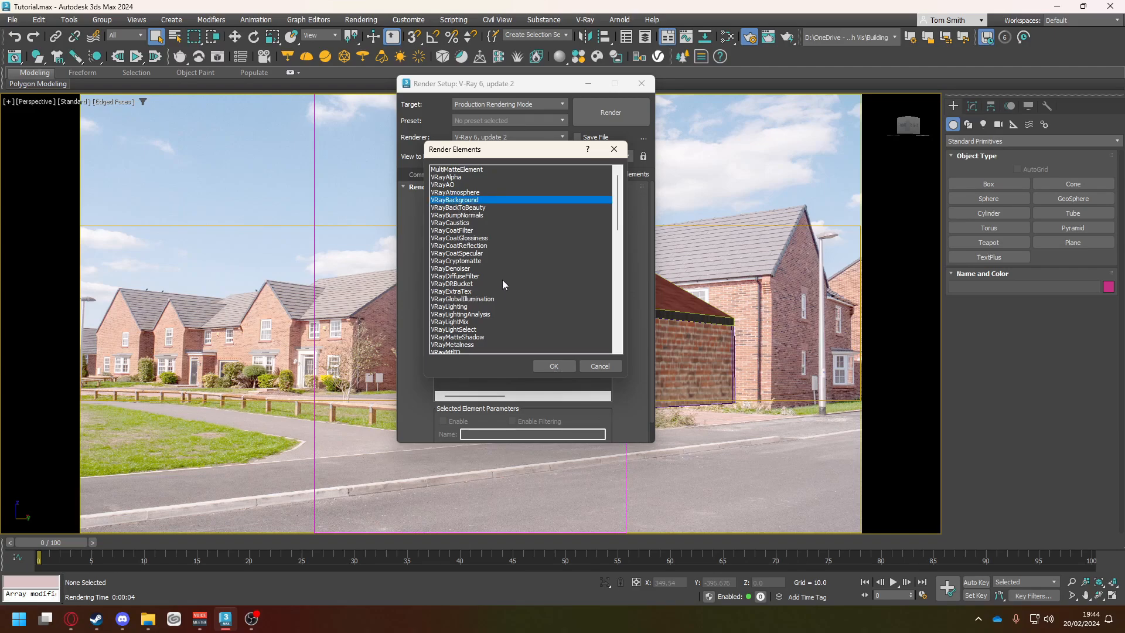
pyautogui.keyDown('ctrl'); pyautogui.click(467, 301); pyautogui.keyUp('ctrl')
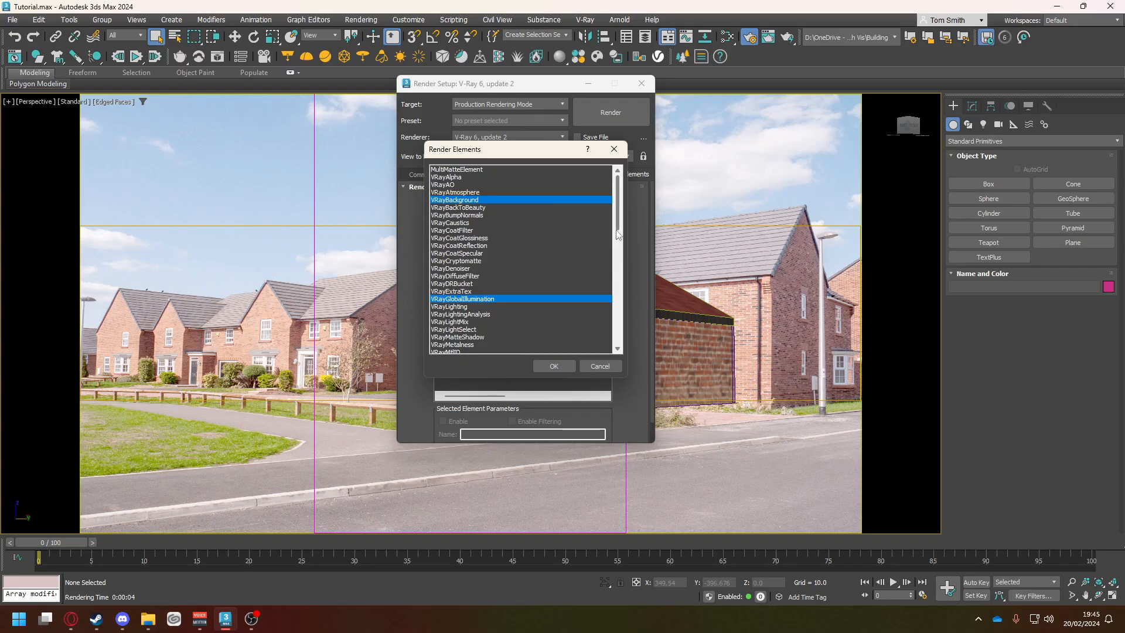
pyautogui.scroll(-1, 617, 230)
pyautogui.moveTo(616, 230); pyautogui.dragTo(614, 317)
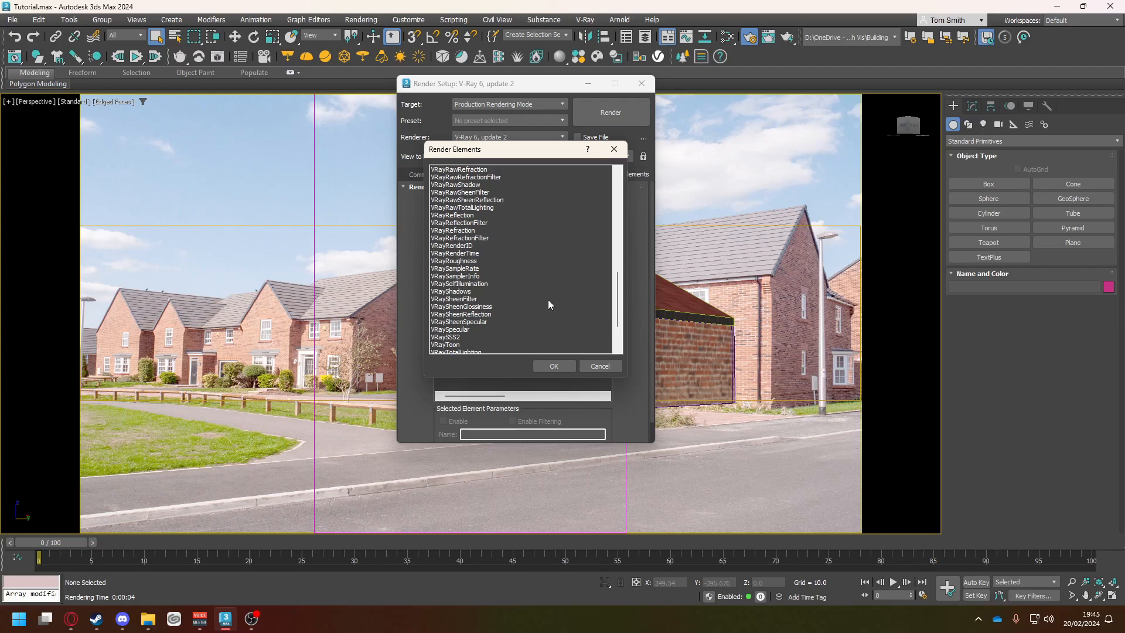
pyautogui.moveTo(620, 299); pyautogui.dragTo(615, 236)
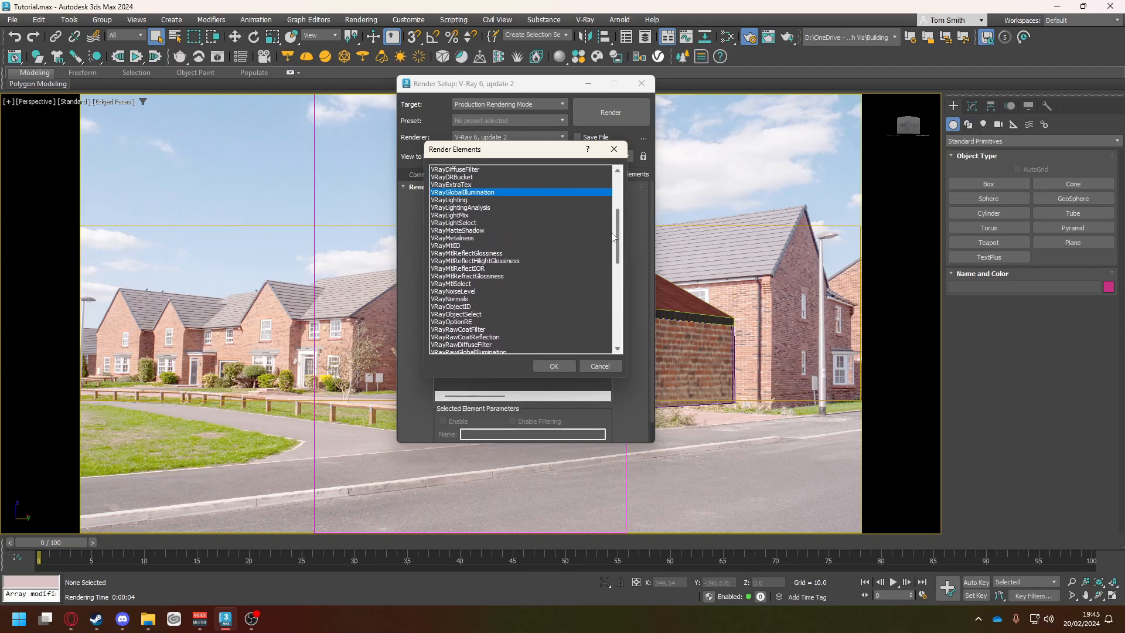
pyautogui.keyDown('ctrl'); pyautogui.click(457, 201); pyautogui.keyUp('ctrl')
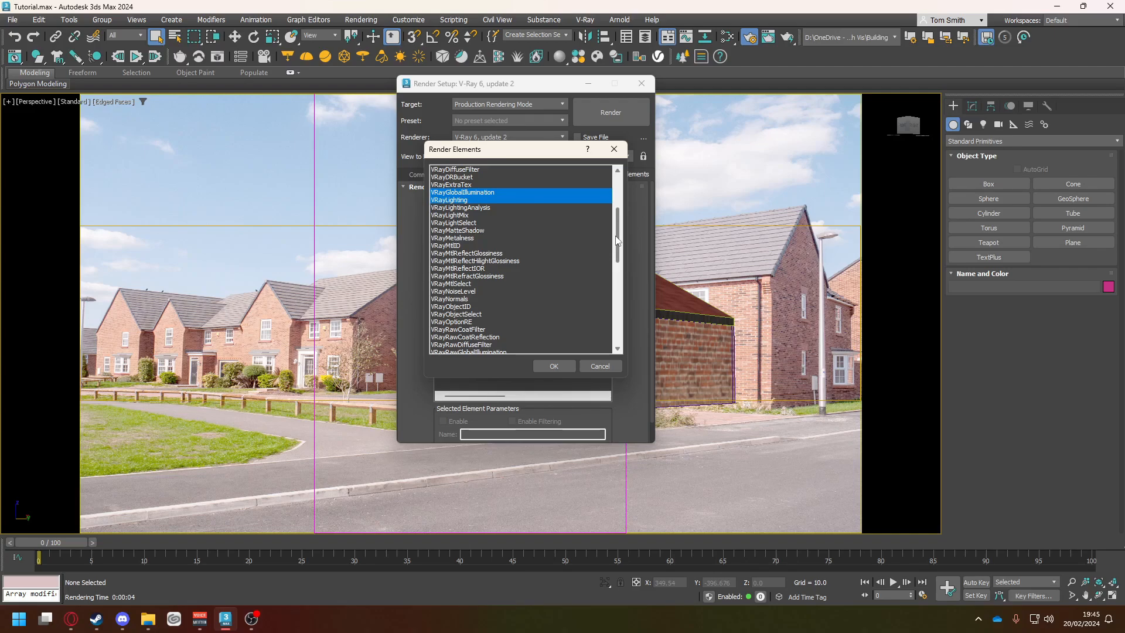
# Include VRayReflection, VRayRefraction and VRaySpelcular in the selection and add all chosen elements to the render setup.
pyautogui.scroll(-1, 617, 241)
pyautogui.scroll(-1, 611, 253)
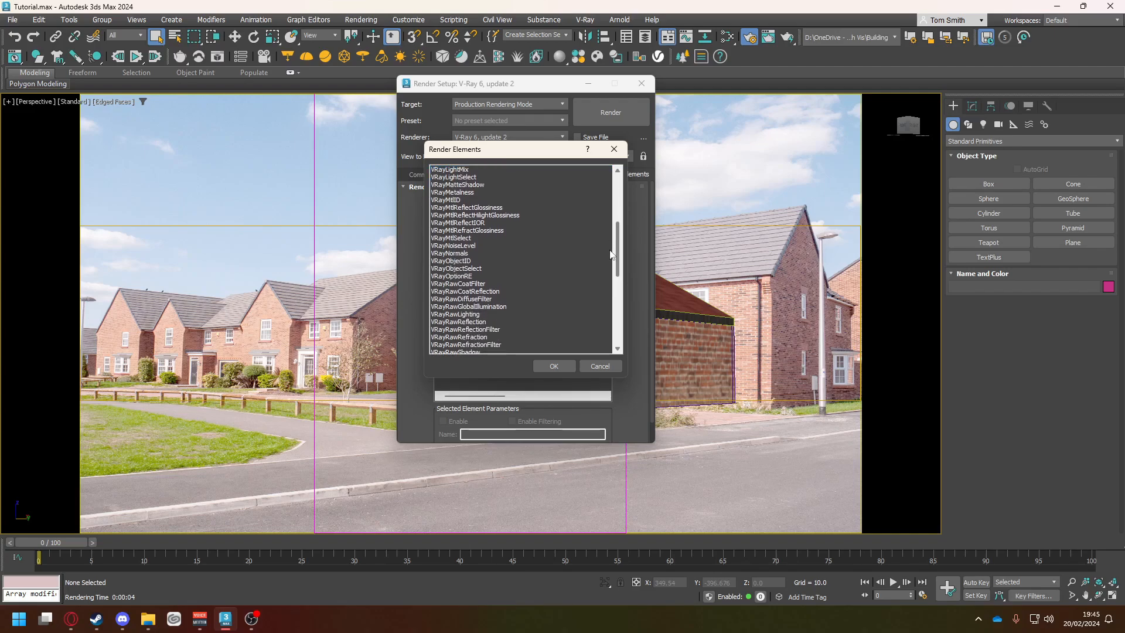
pyautogui.scroll(-5, 610, 253)
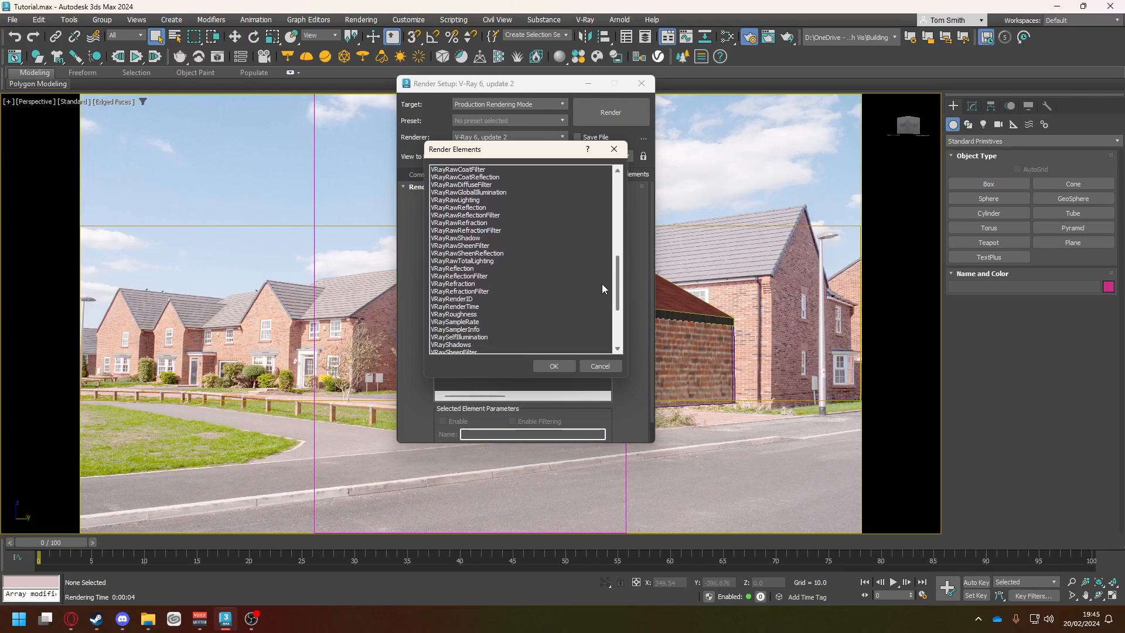
pyautogui.scroll(-1, 603, 286)
pyautogui.click(462, 262)
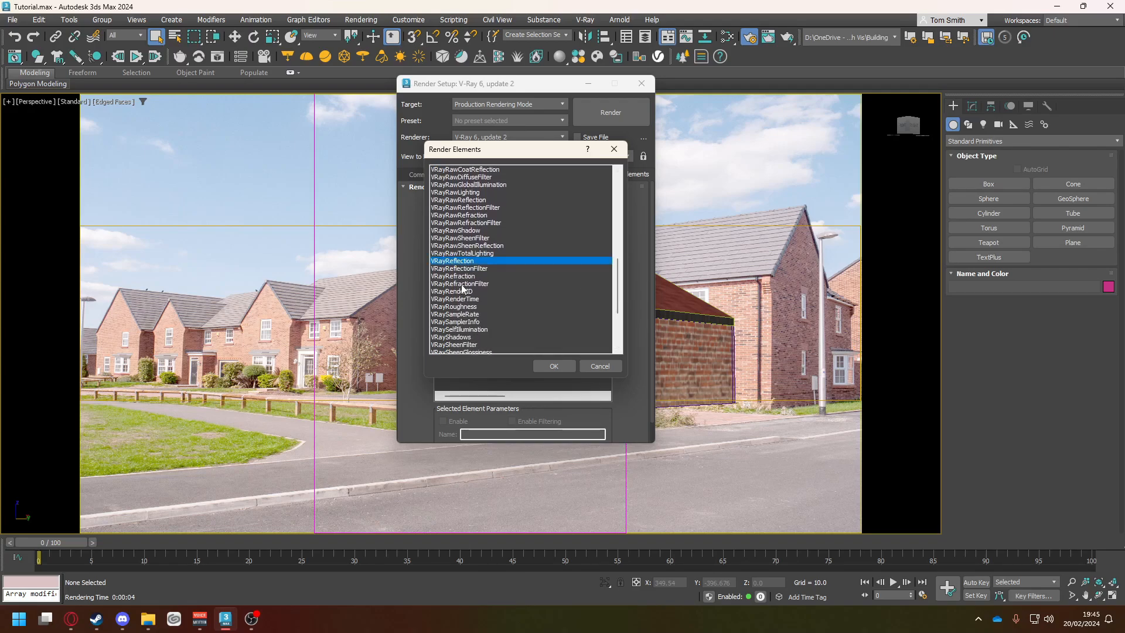
pyautogui.keyDown('ctrl'); pyautogui.click(453, 276); pyautogui.keyUp('ctrl')
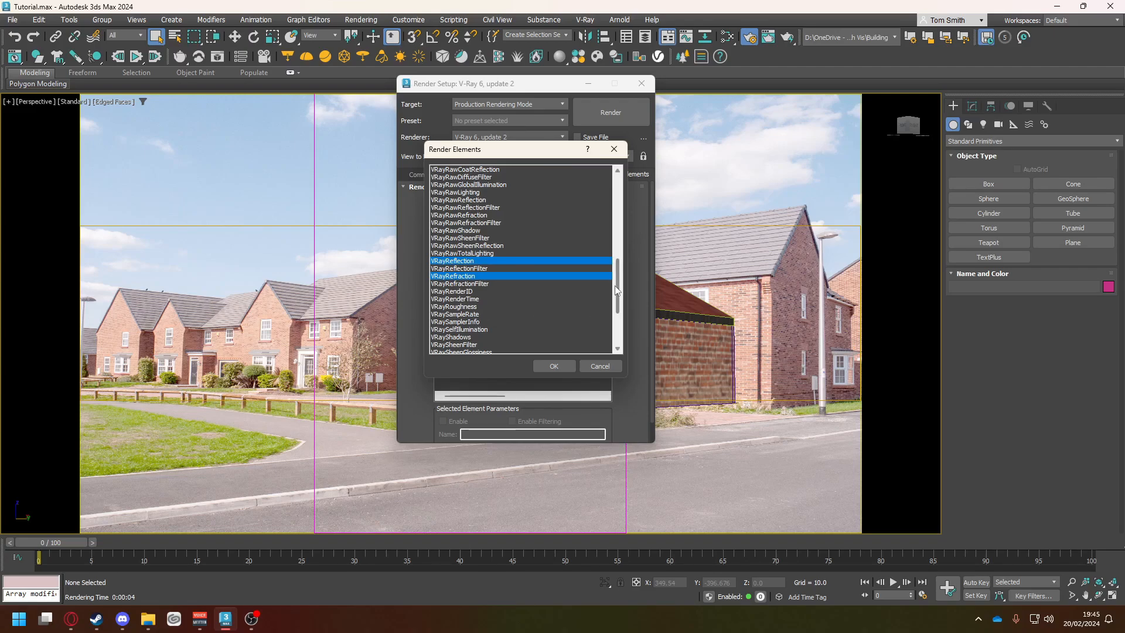
pyautogui.moveTo(615, 287); pyautogui.dragTo(616, 299)
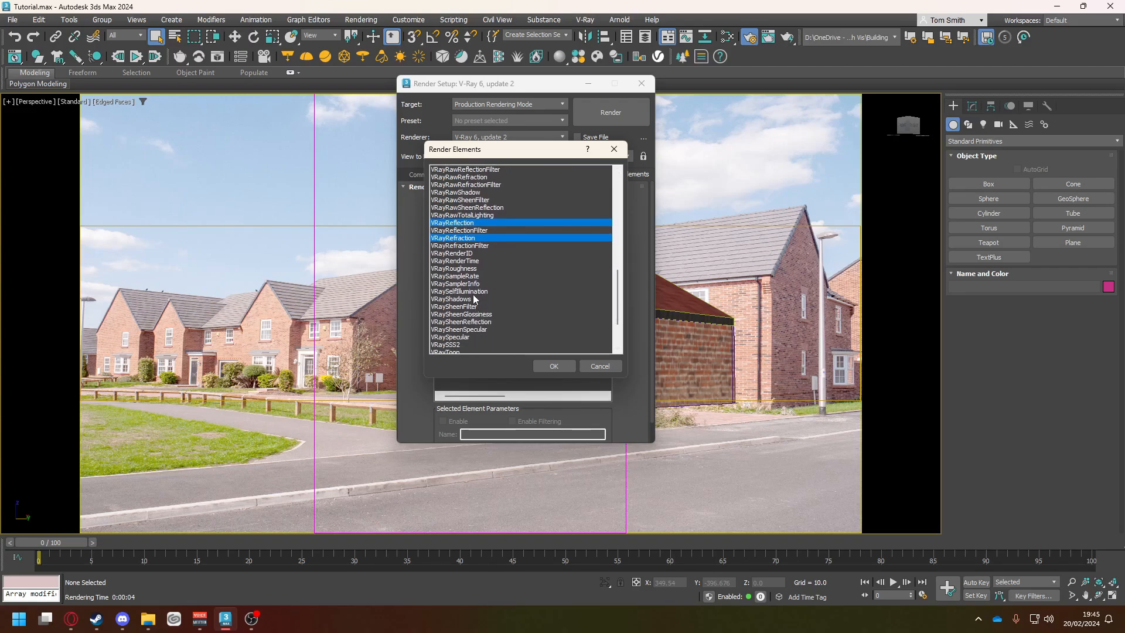
pyautogui.keyDown('ctrl'); pyautogui.click(474, 337); pyautogui.keyUp('ctrl')
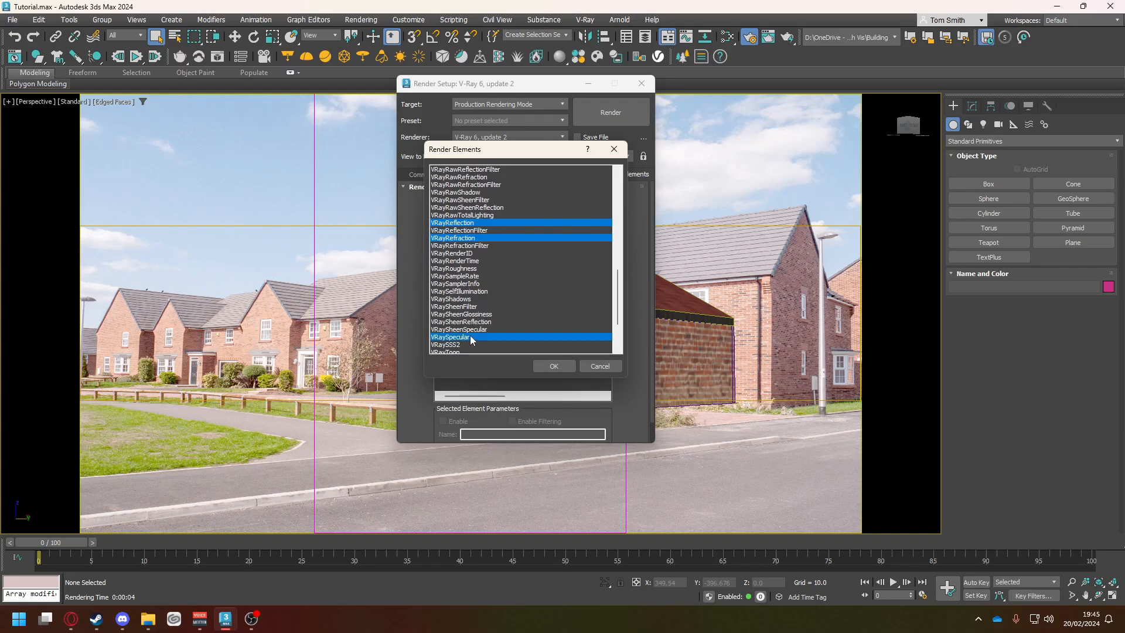
pyautogui.click(551, 366)
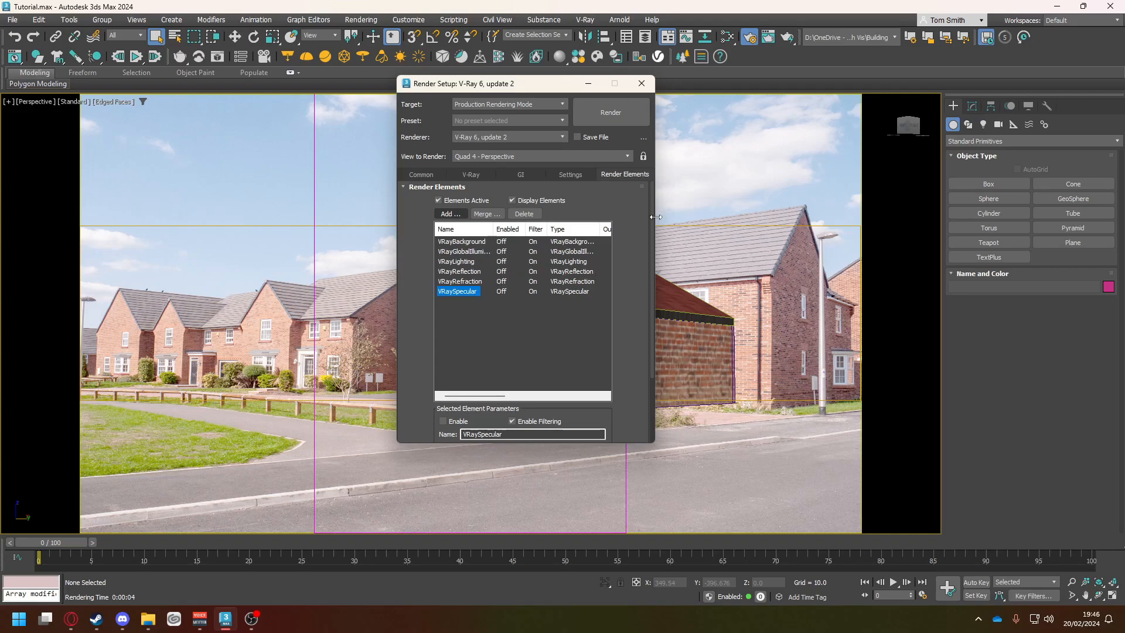
# Examine the parameters of the added refraction, reflection, global illumination and background elements.
pyautogui.moveTo(653, 222); pyautogui.dragTo(645, 316)
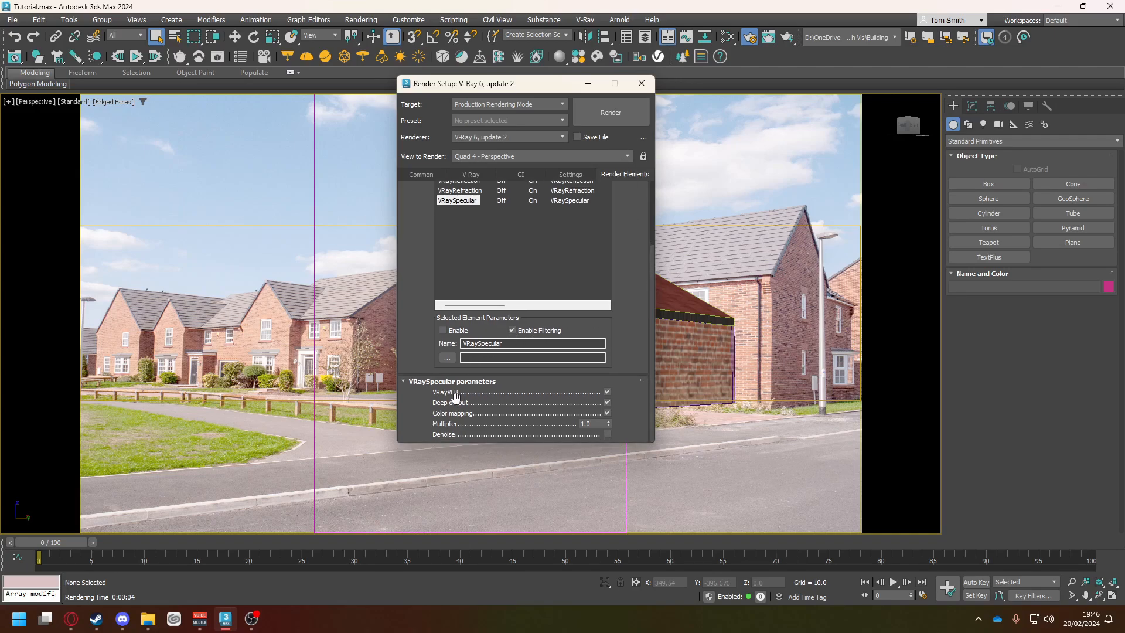
pyautogui.click(472, 192)
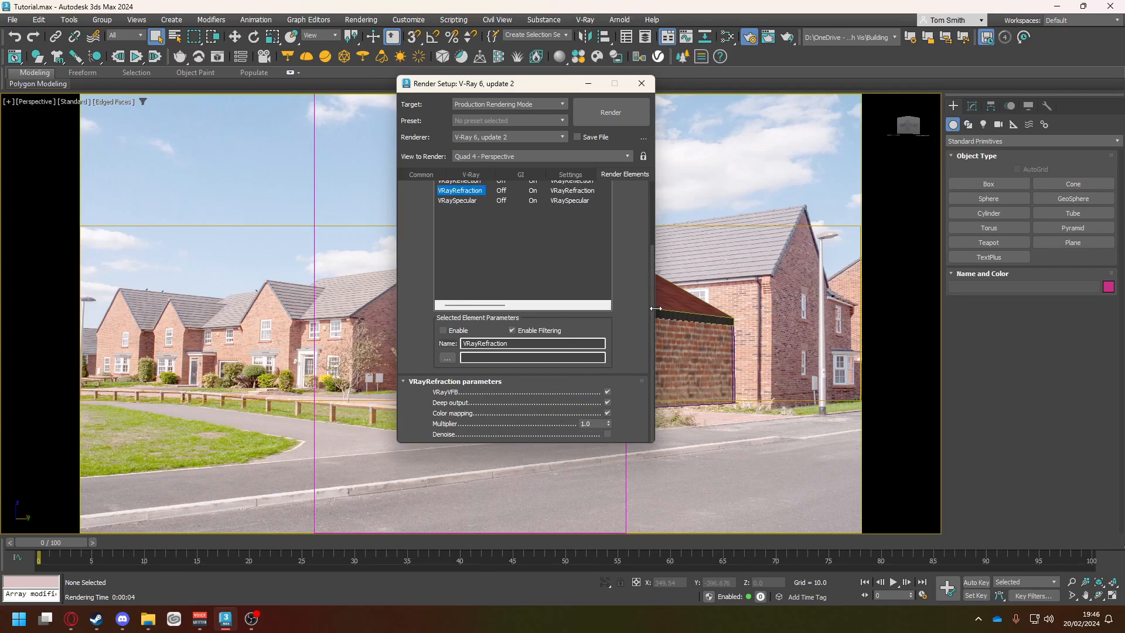
pyautogui.moveTo(651, 309); pyautogui.dragTo(659, 275)
pyautogui.click(466, 226)
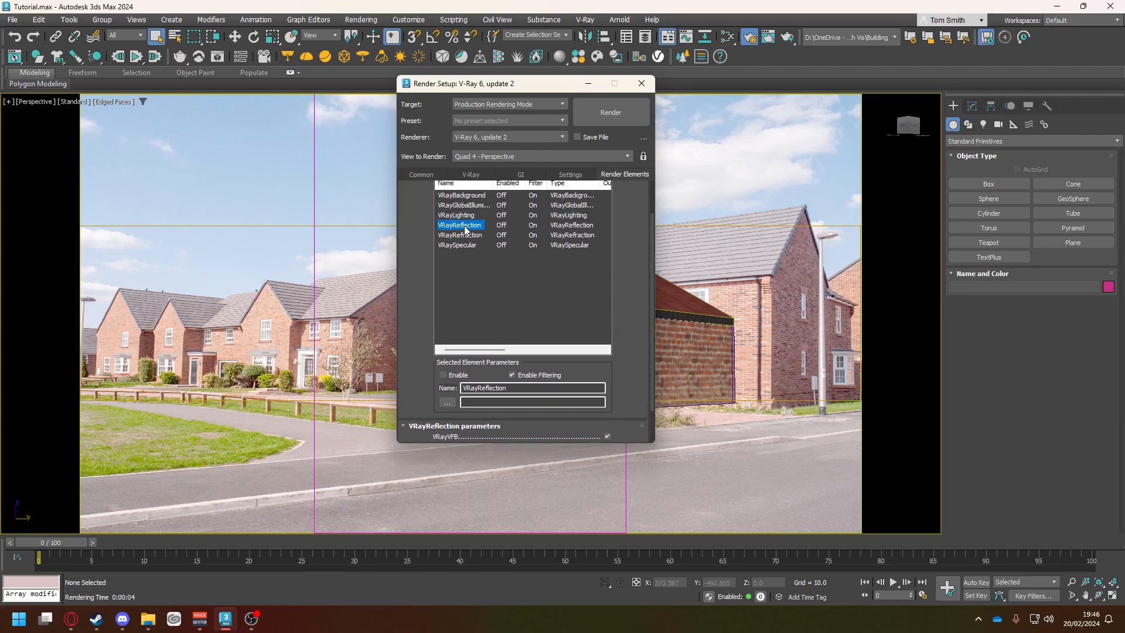
pyautogui.click(470, 205)
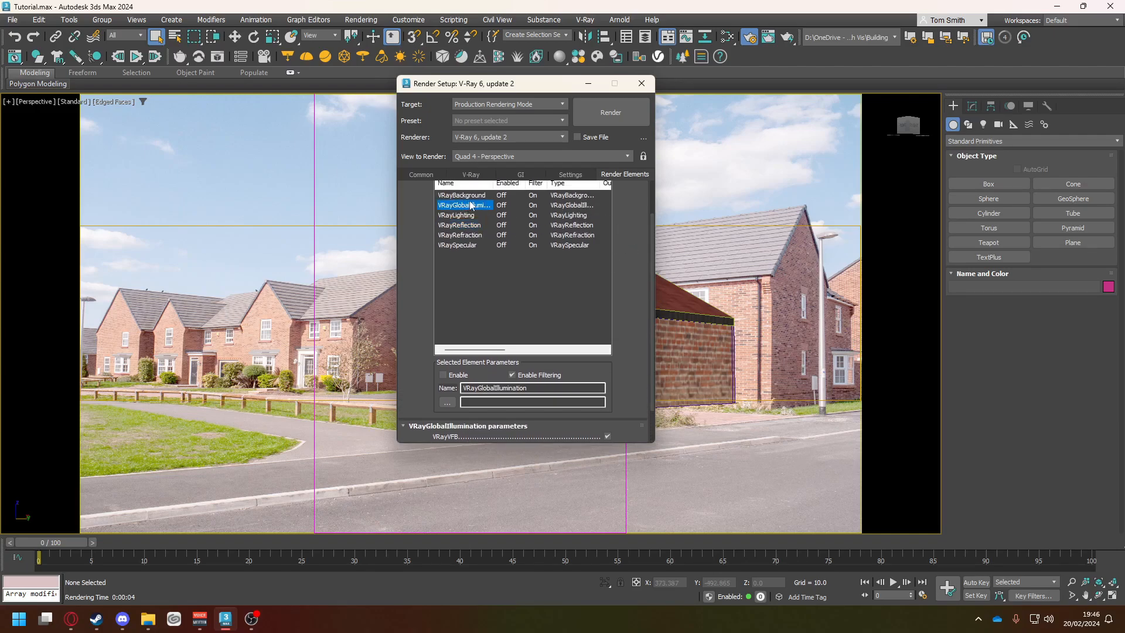
pyautogui.click(468, 195)
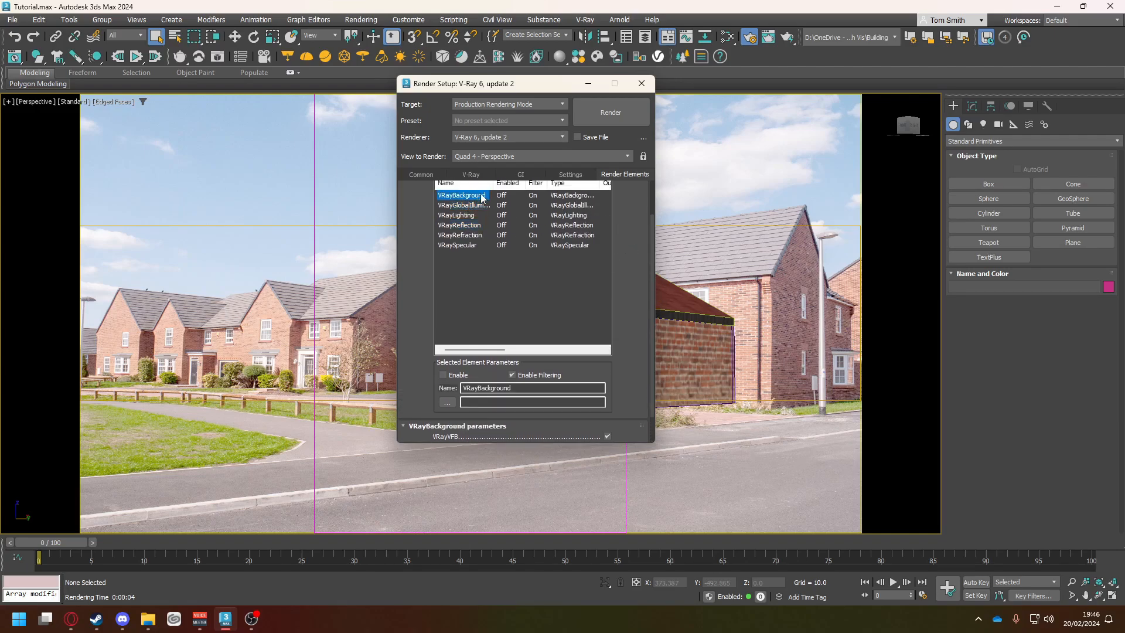
# Render the perspective view with the added elements and display the Alpha channel in the frame buffer.
pyautogui.click(611, 113)
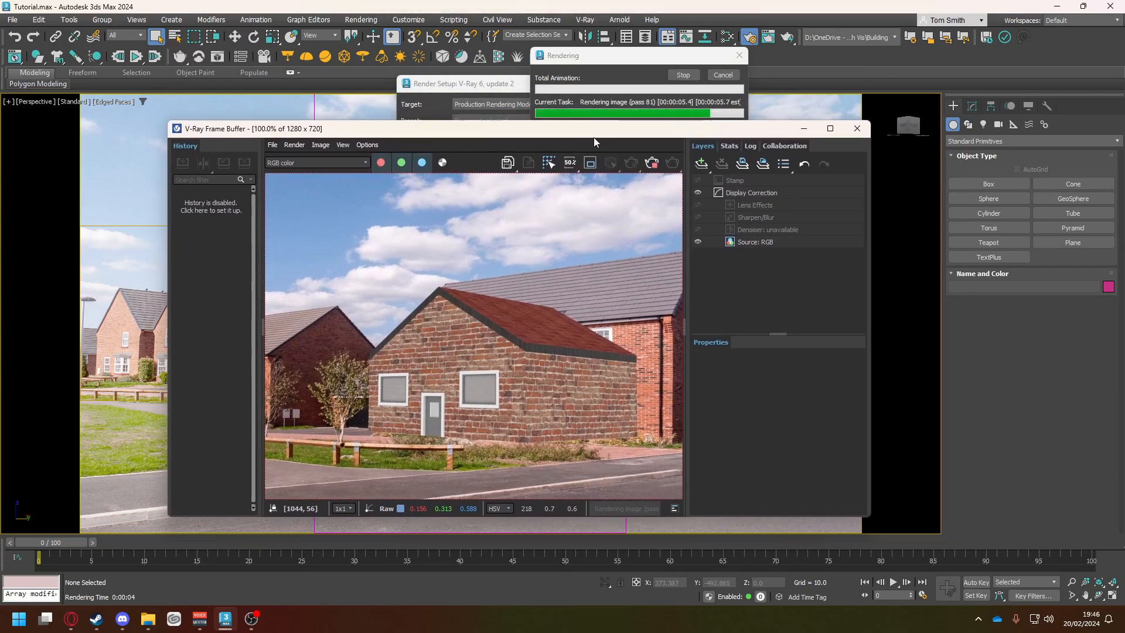
pyautogui.moveTo(561, 136); pyautogui.dragTo(561, 111)
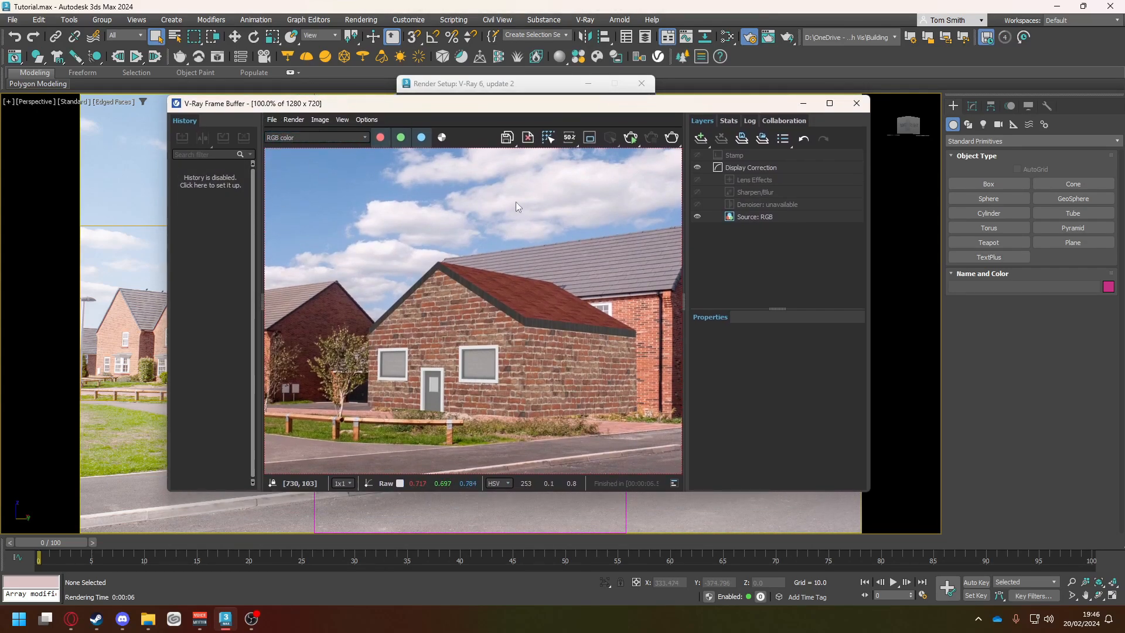
pyautogui.click(350, 138)
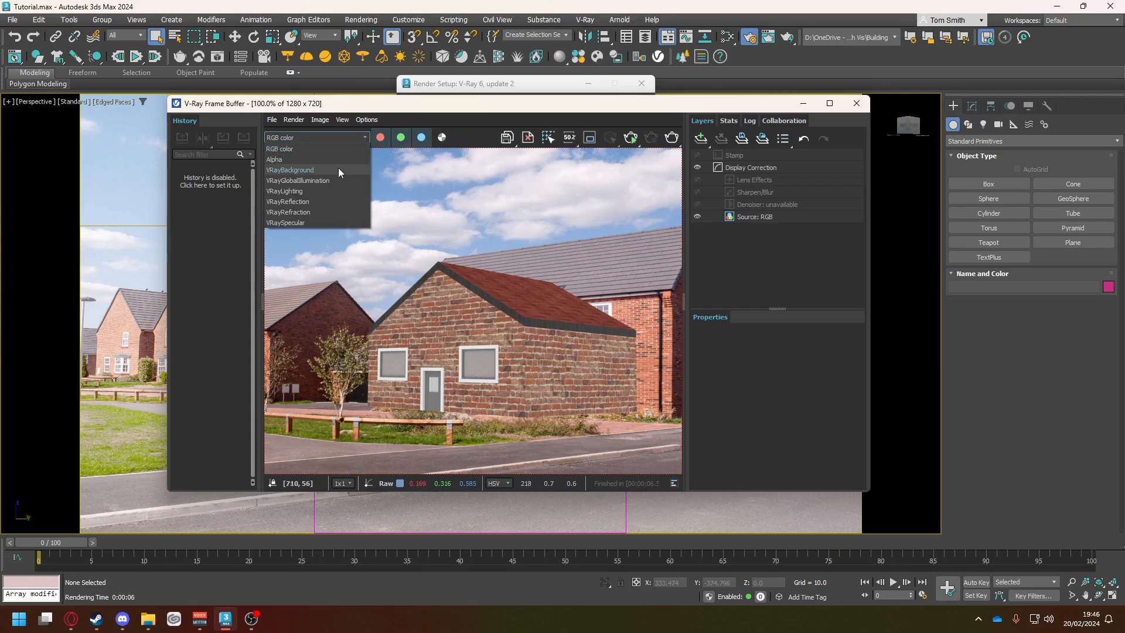
pyautogui.click(335, 158)
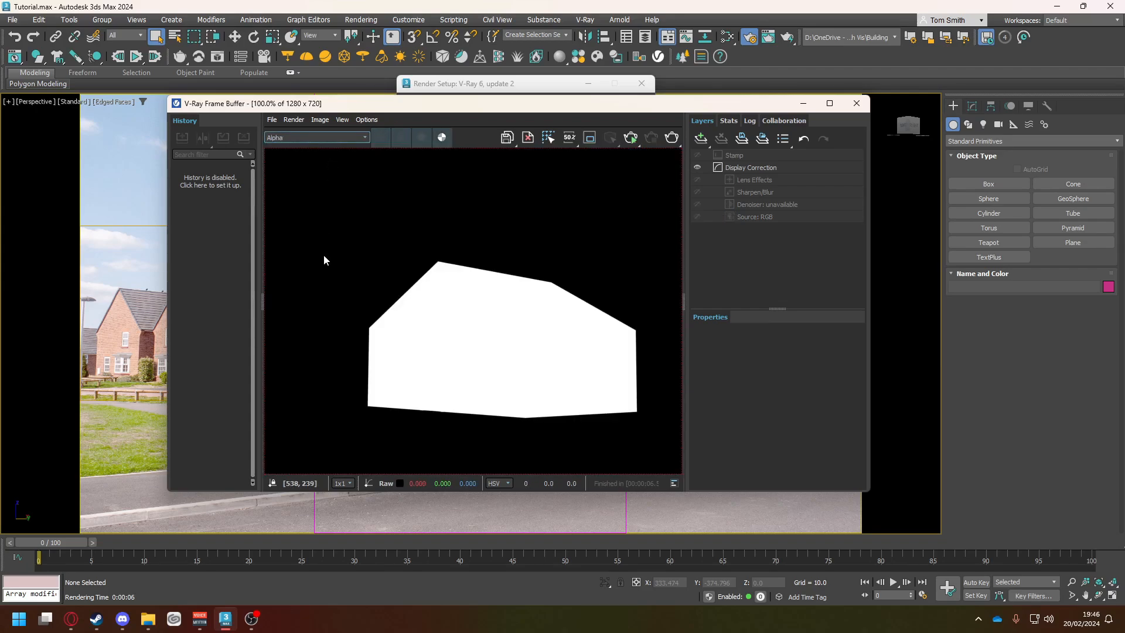
# Display the VRayBackground pass in the frame buffer and examine the whole image at 50% size.
pyautogui.click(300, 139)
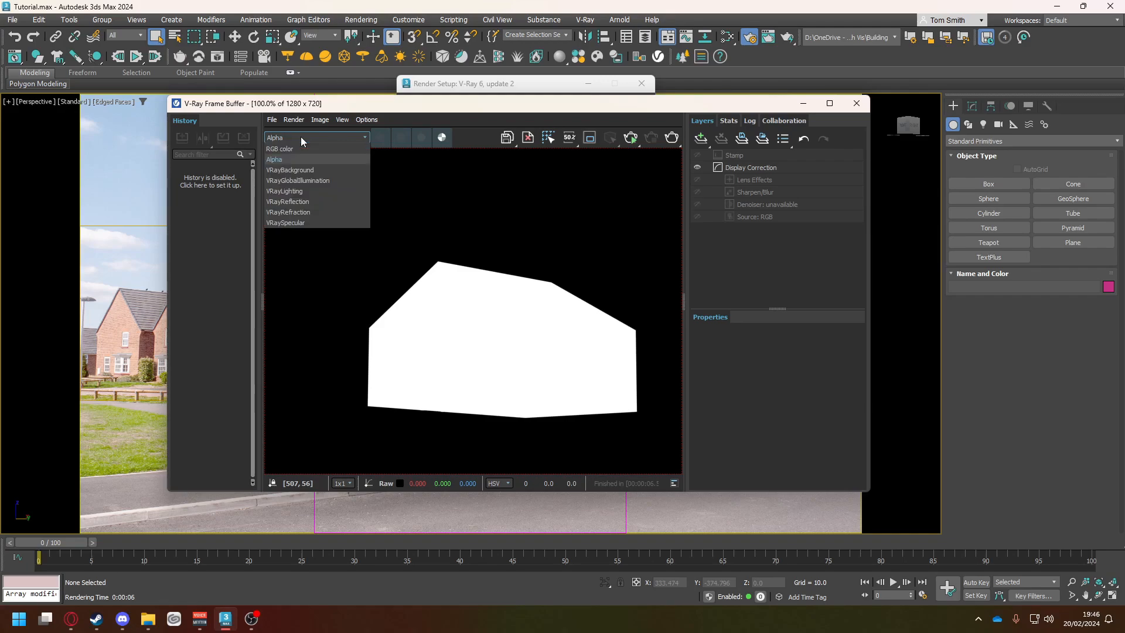
pyautogui.click(303, 170)
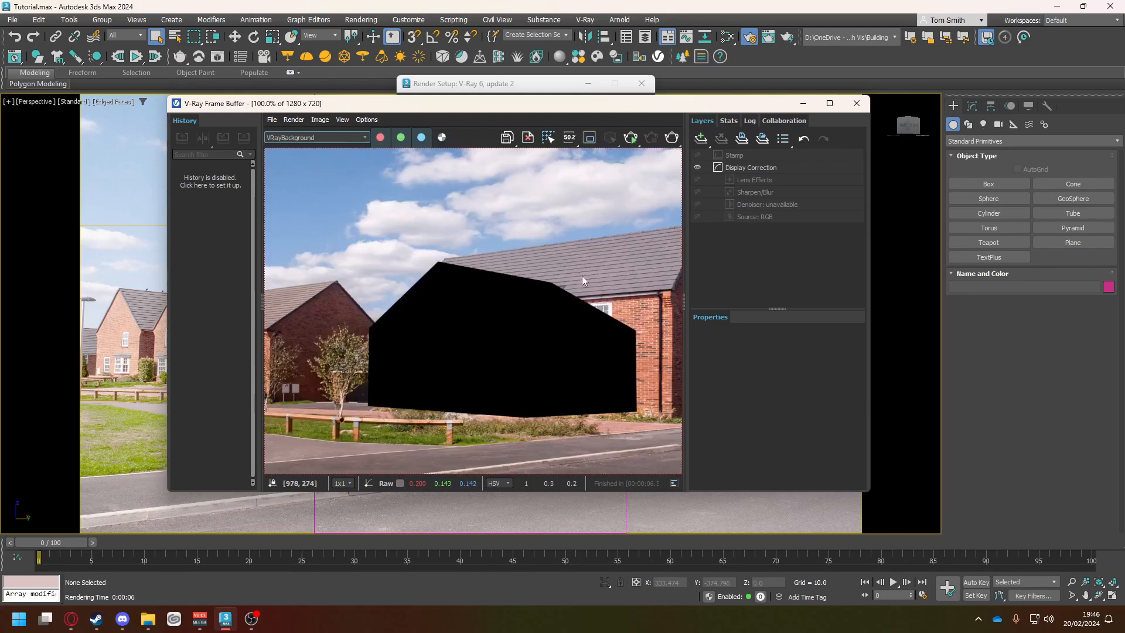
pyautogui.scroll(-2, 566, 262)
pyautogui.scroll(1, 523, 302)
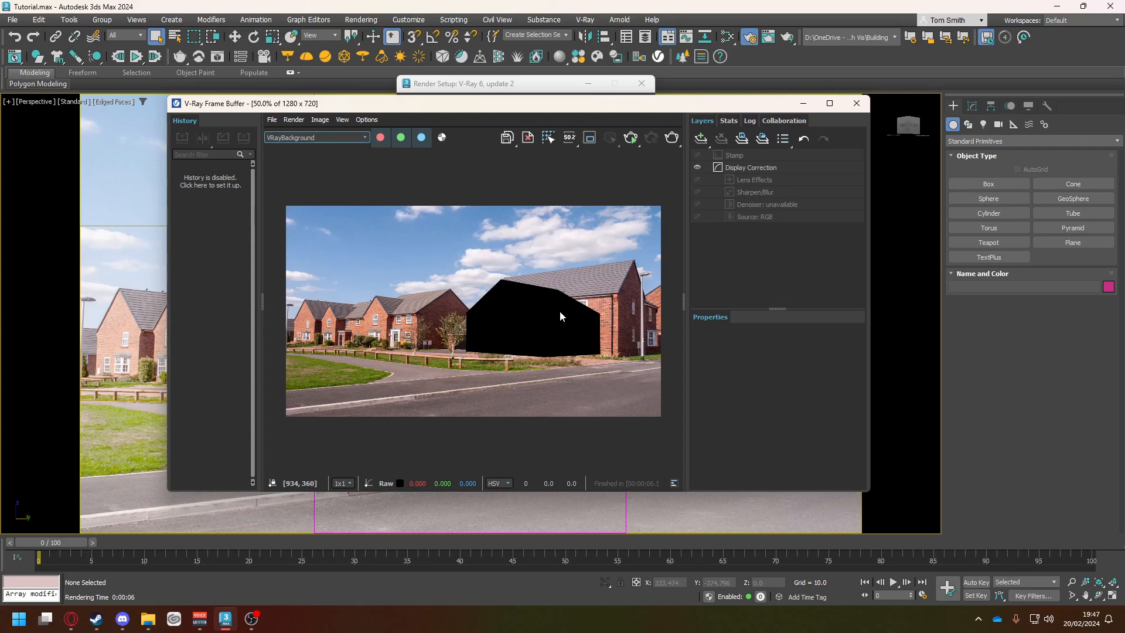
# Display the VRayGlobalIllumination pass in the frame buffer and examine the building's windows and door.
pyautogui.click(298, 140)
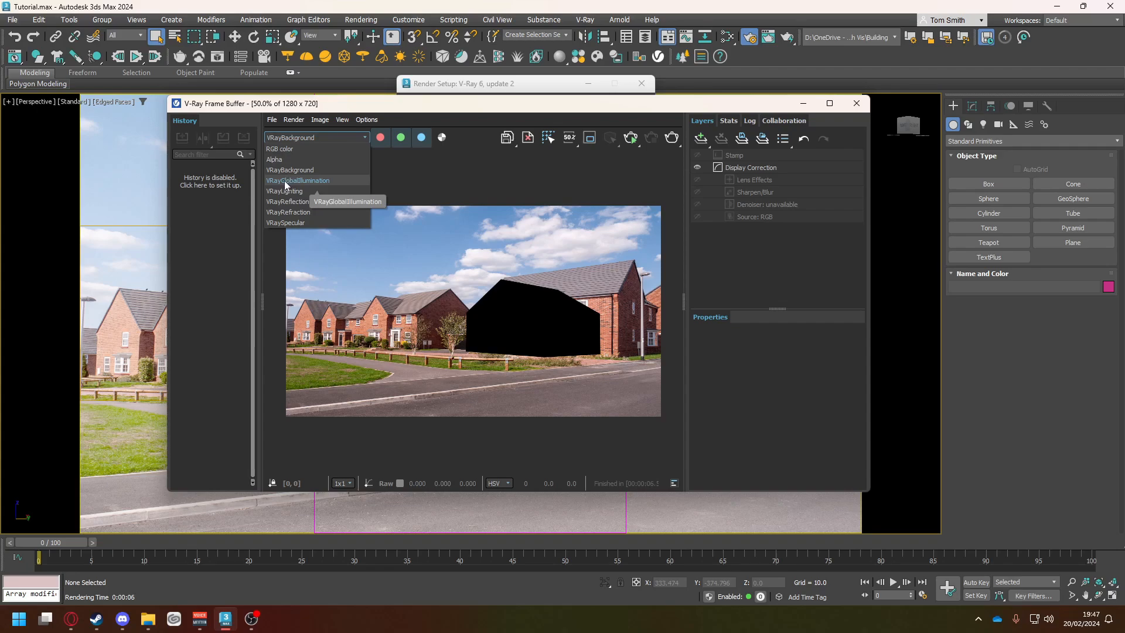
pyautogui.click(285, 181)
pyautogui.doubleClick(521, 346)
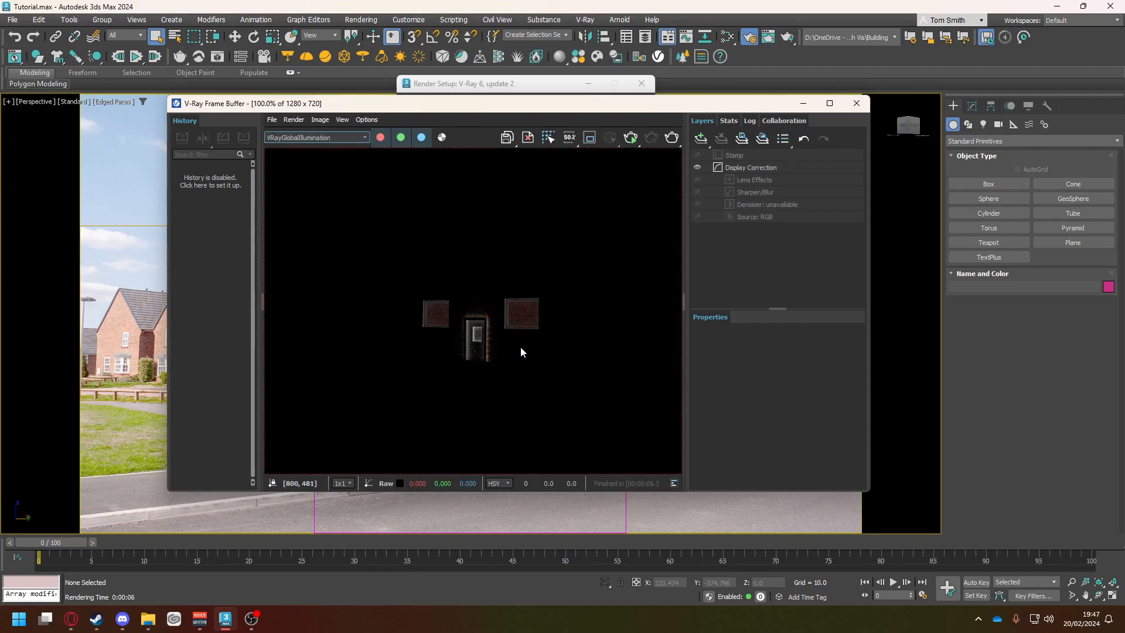
pyautogui.scroll(1, 520, 346)
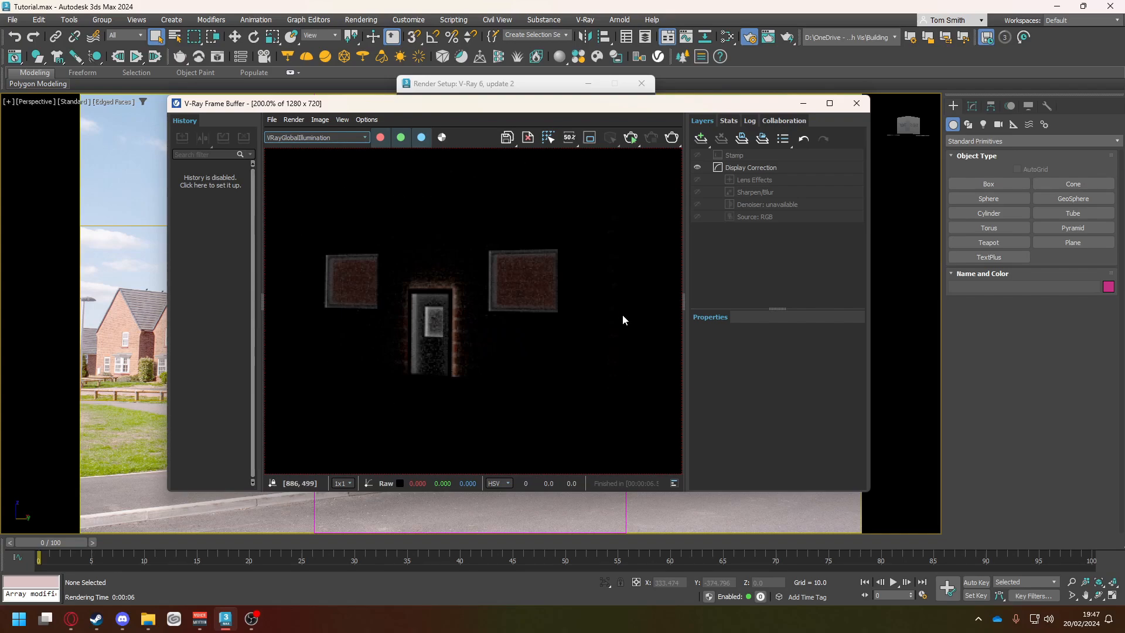
pyautogui.scroll(-3, 421, 228)
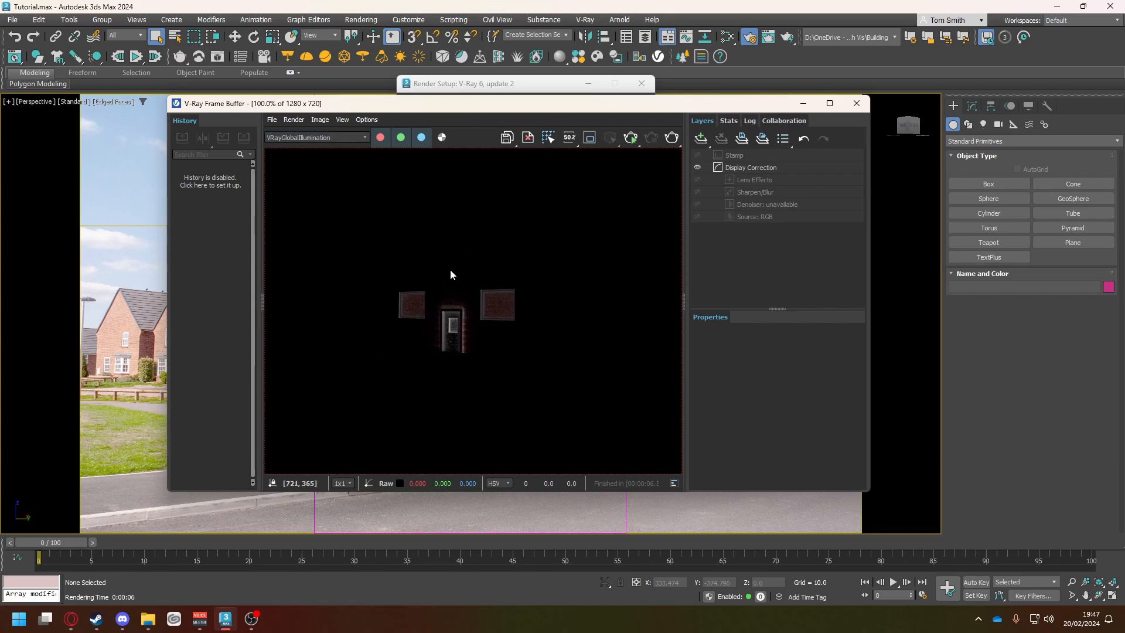
pyautogui.scroll(1, 532, 352)
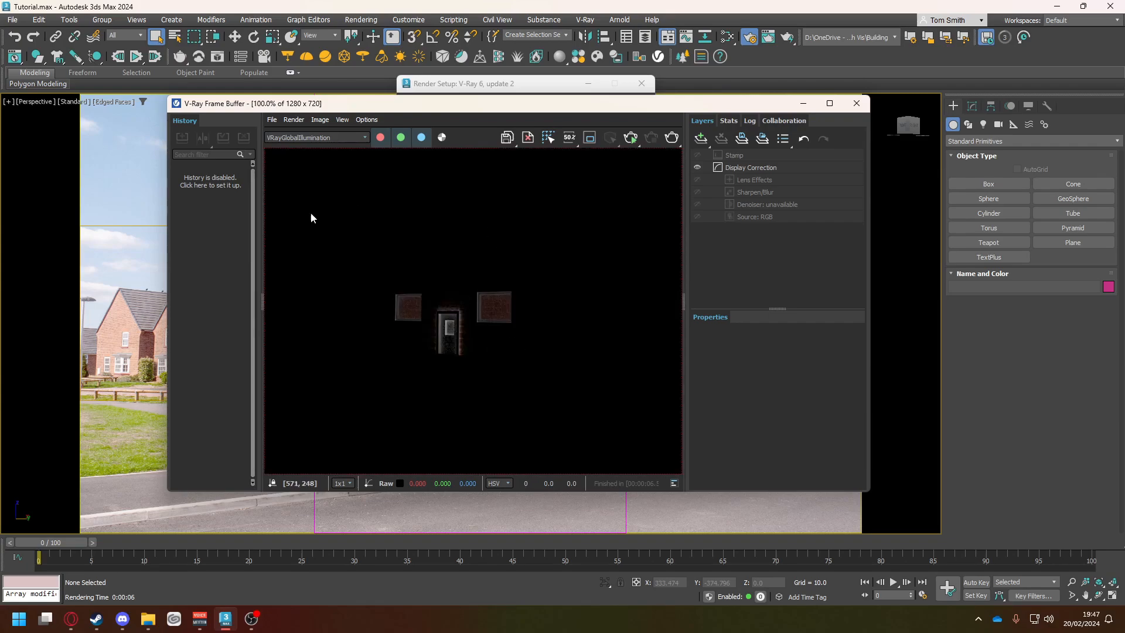
# Display the VRayLighting pass in the frame buffer and examine the building.
pyautogui.click(295, 138)
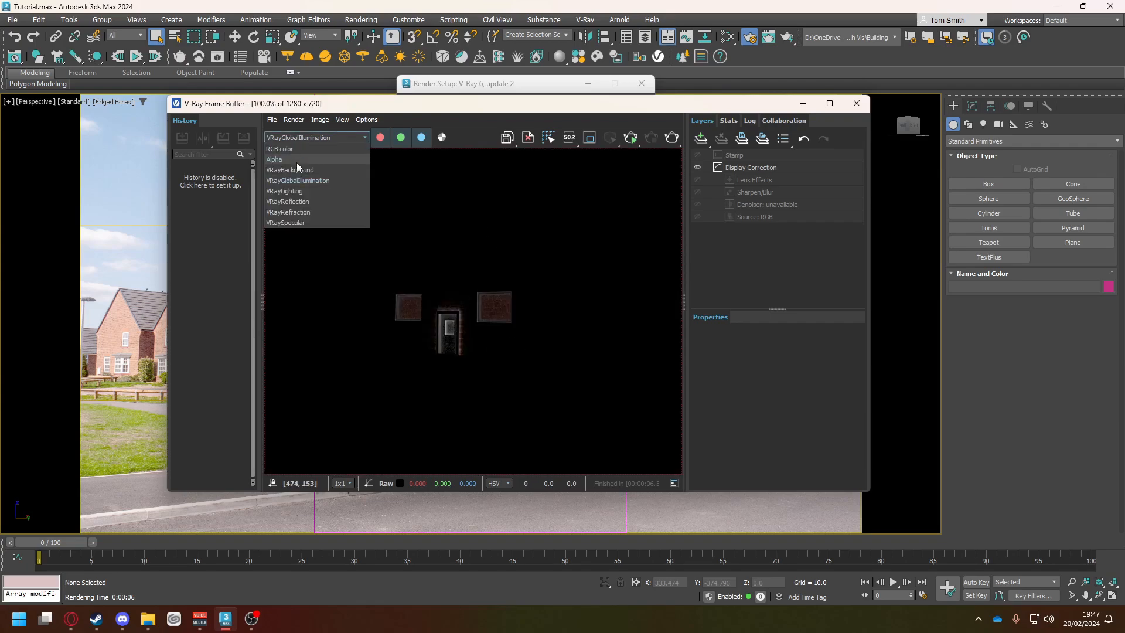
pyautogui.click(291, 192)
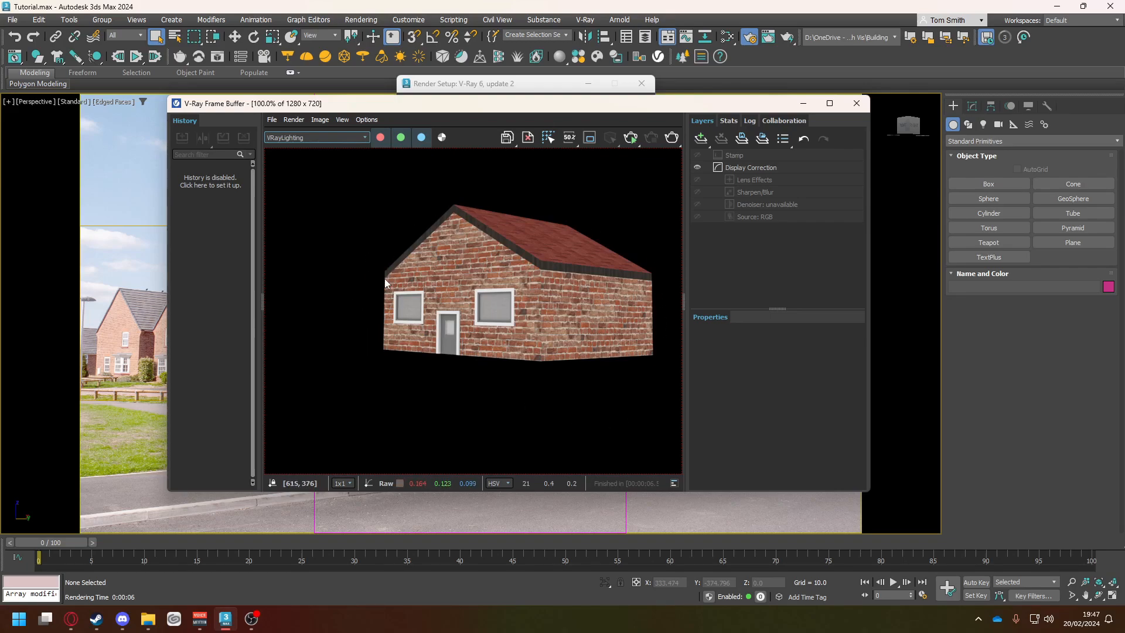
pyautogui.moveTo(624, 382)
pyautogui.mouseDown(button='middle')
pyautogui.moveTo(546, 360)
pyautogui.moveTo(614, 371)
pyautogui.mouseUp(button='middle')
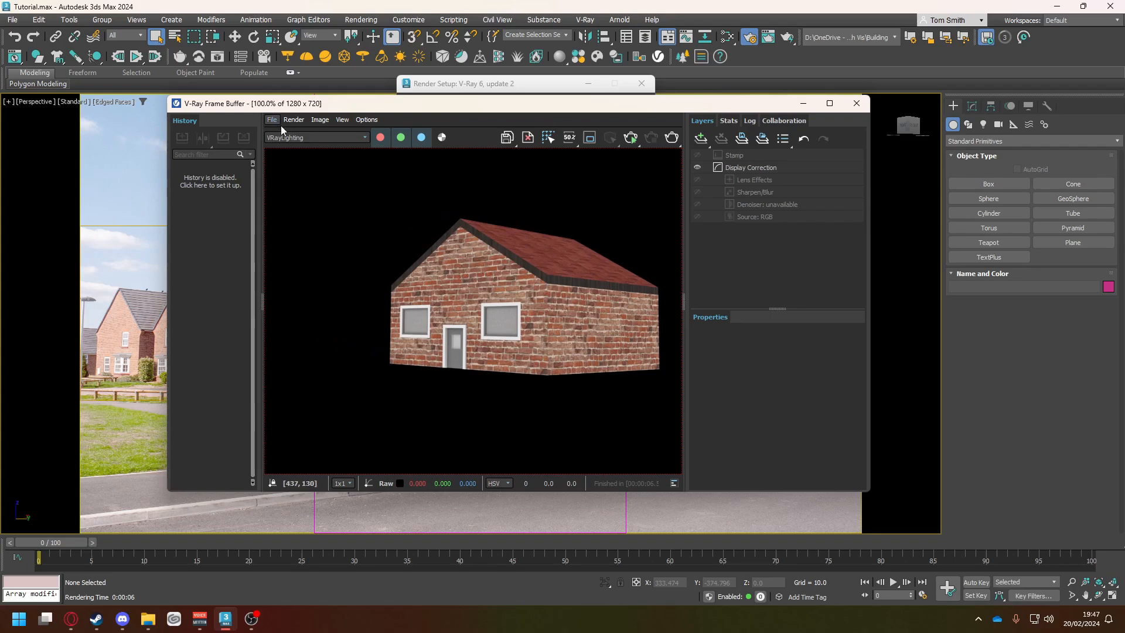
# Examine the VRayReflection pass in the frame buffer, followed by the VRayRefraction pass.
pyautogui.click(283, 140)
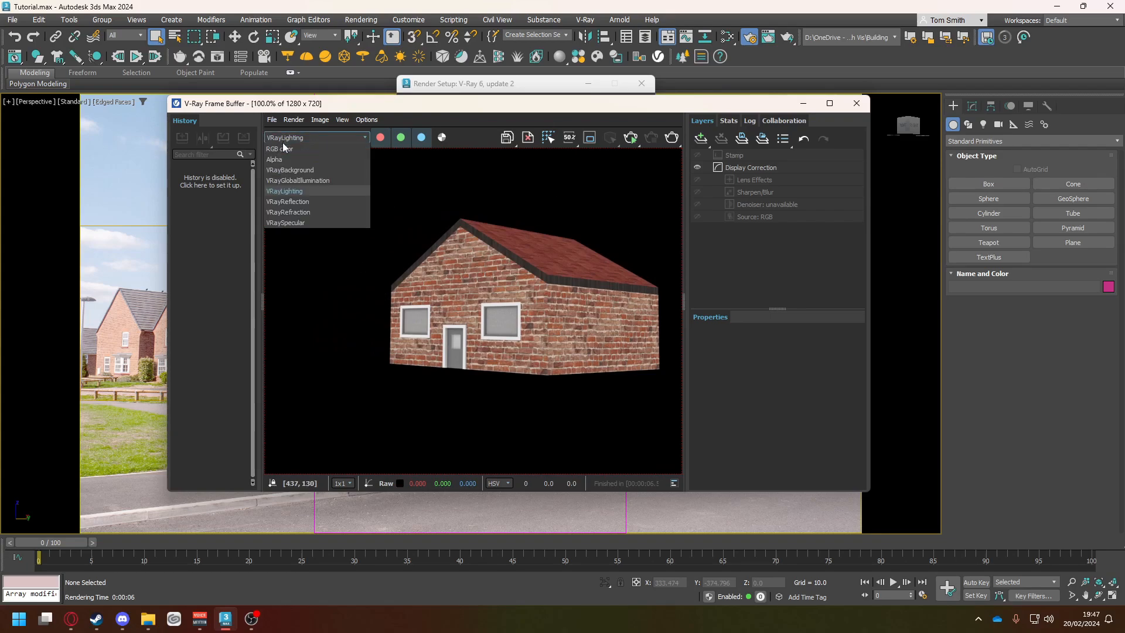
pyautogui.click(293, 203)
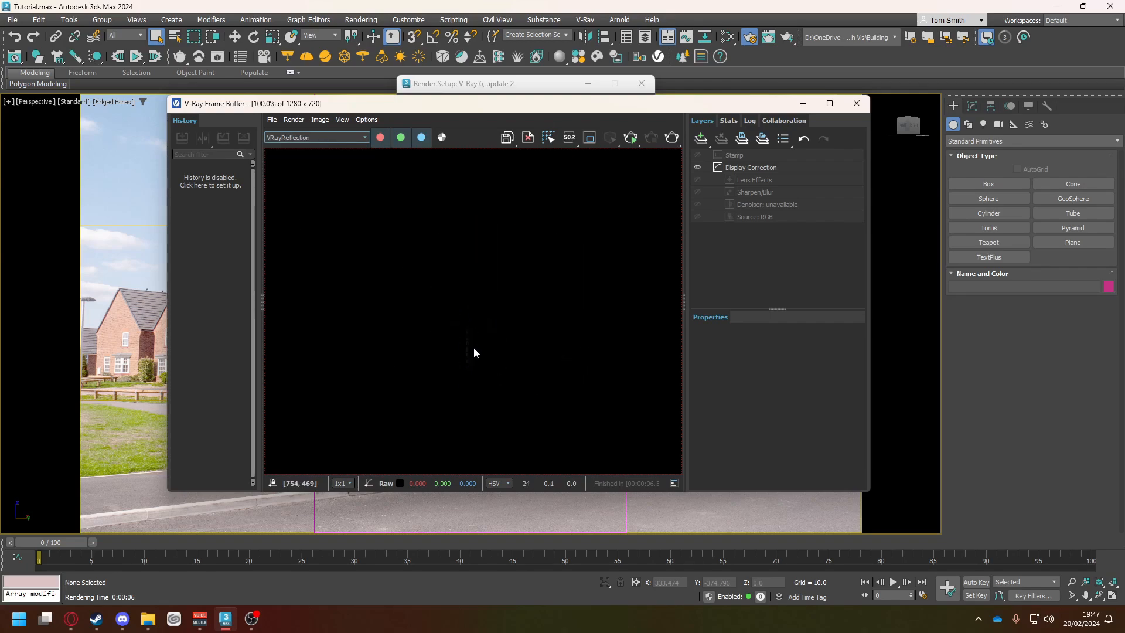
pyautogui.scroll(2, 477, 351)
pyautogui.scroll(-2, 392, 254)
pyautogui.click(317, 138)
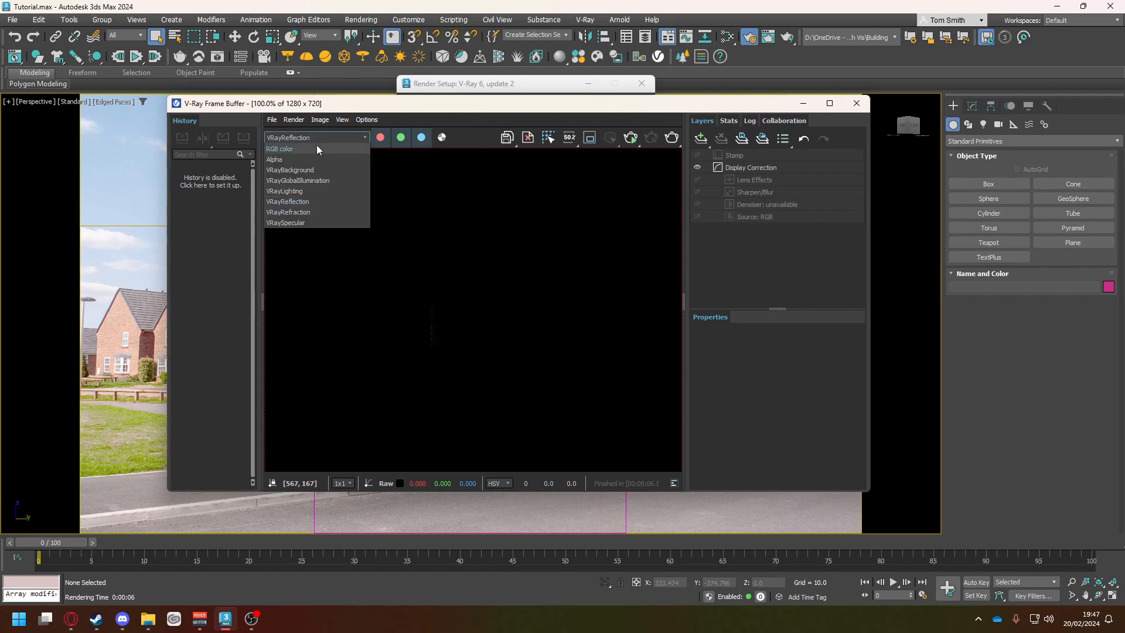
pyautogui.click(313, 215)
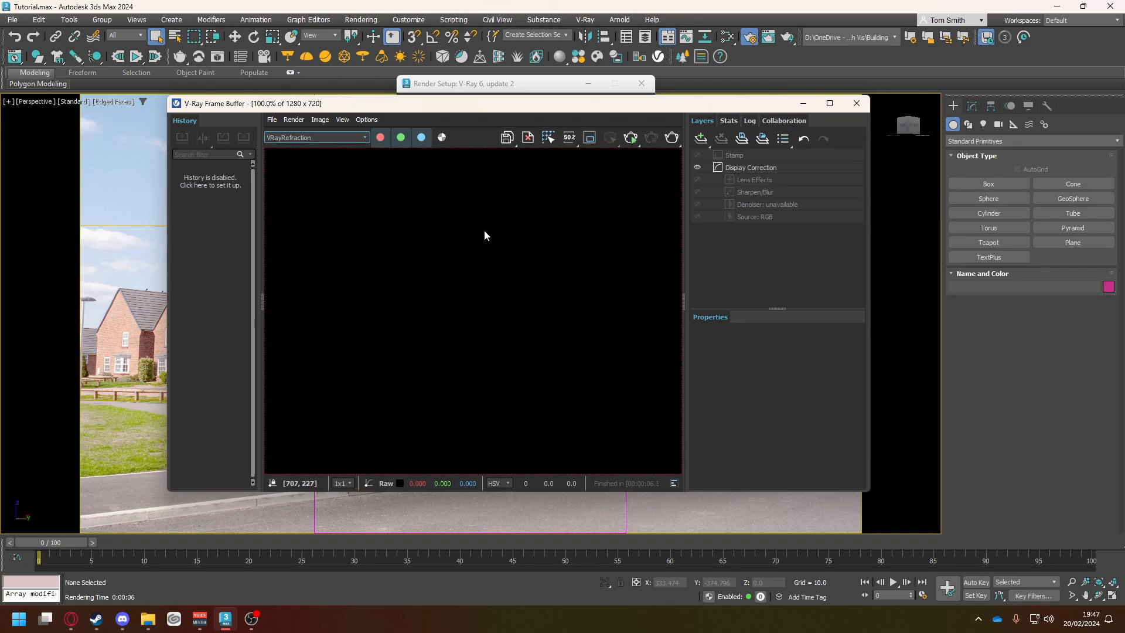
# Display the VRaySpecular pass in the frame buffer and examine the brick walls closely.
pyautogui.click(314, 139)
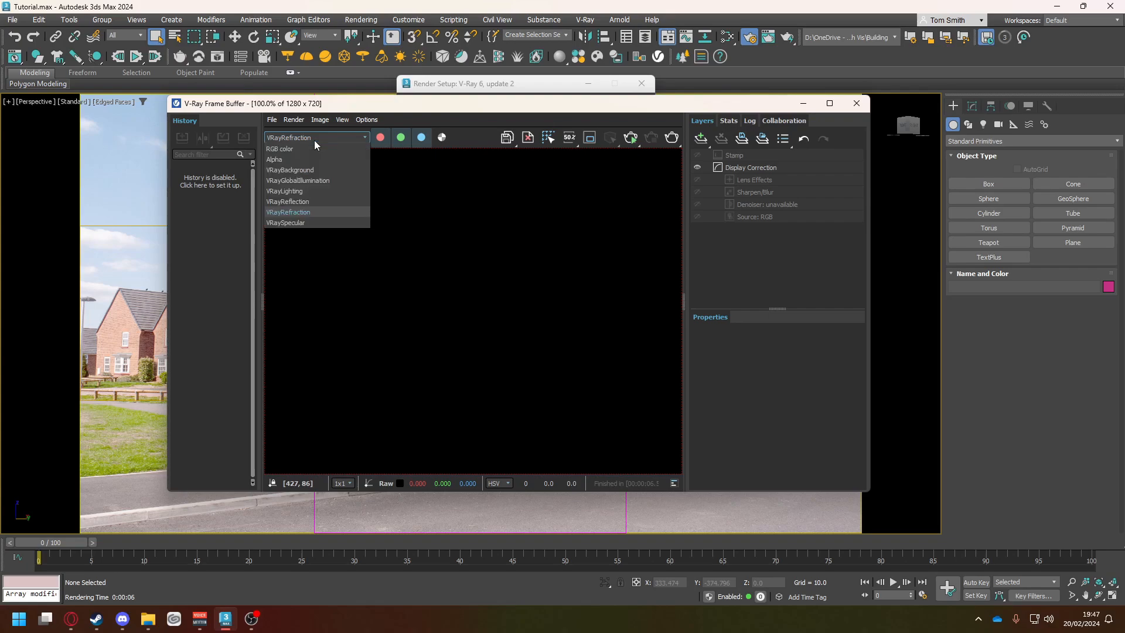
pyautogui.click(310, 222)
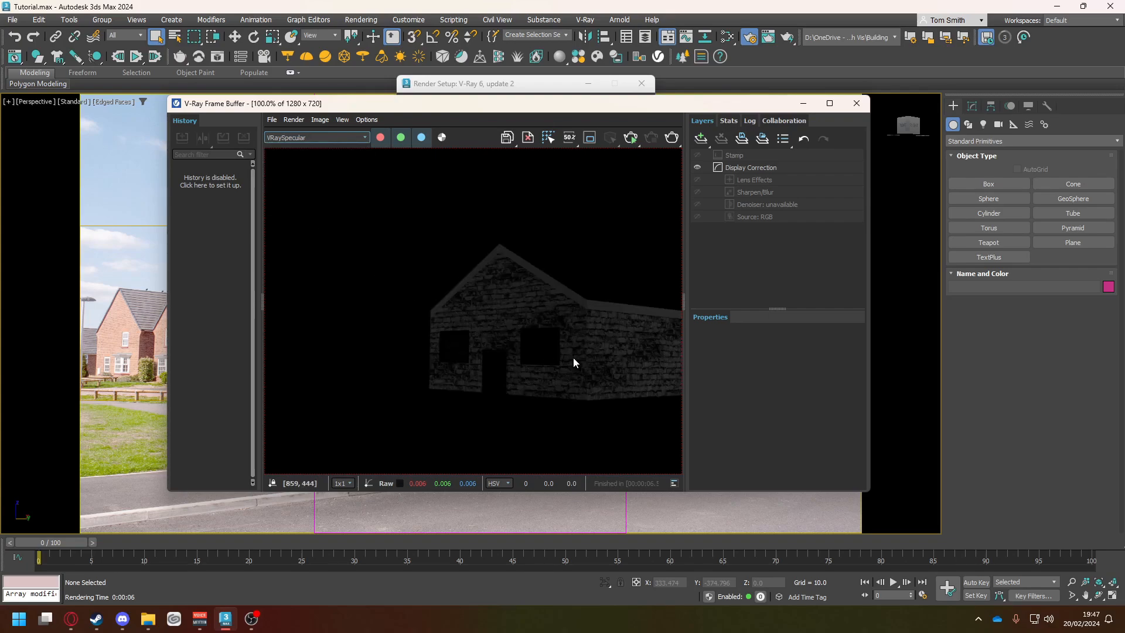
pyautogui.scroll(-2, 573, 358)
pyautogui.scroll(2, 560, 353)
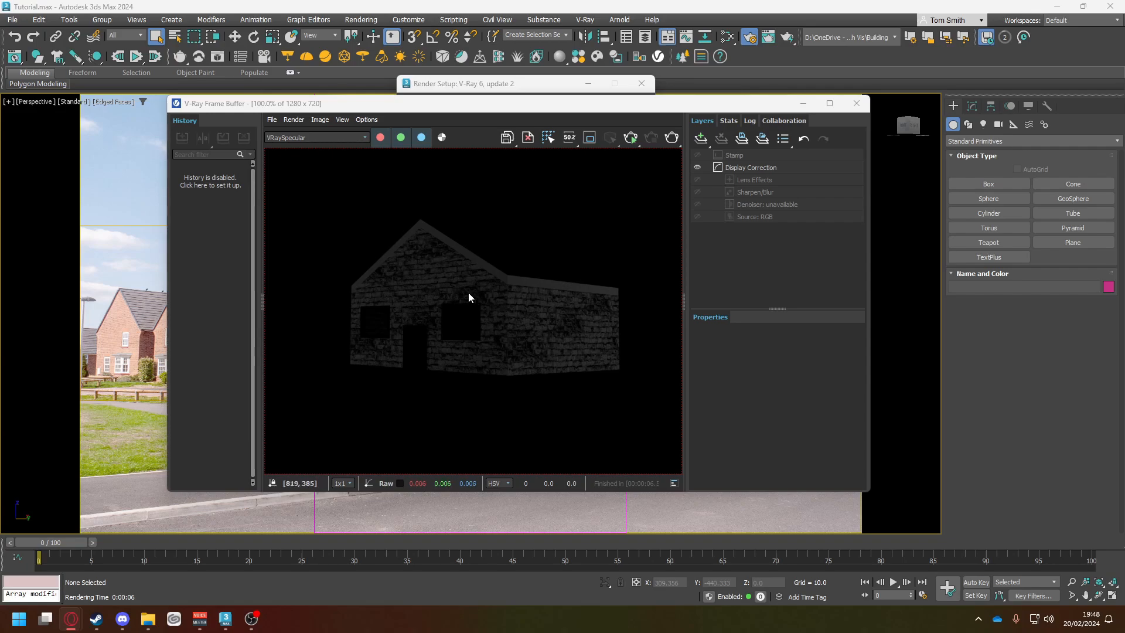
pyautogui.scroll(1, 430, 282)
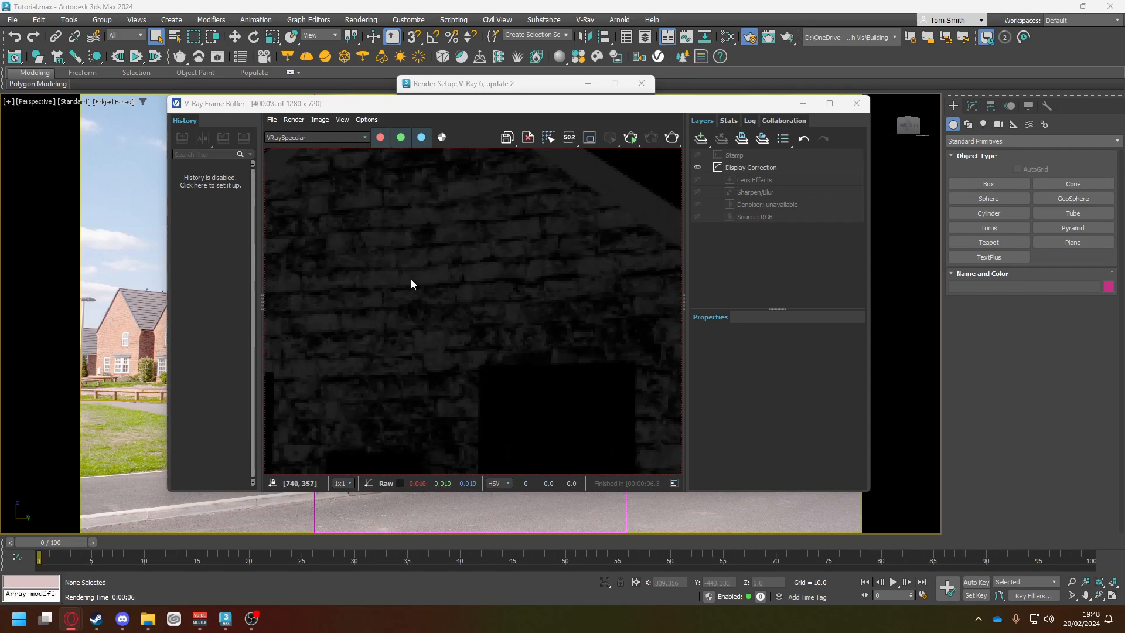
pyautogui.moveTo(411, 279); pyautogui.dragTo(454, 270, button='middle')
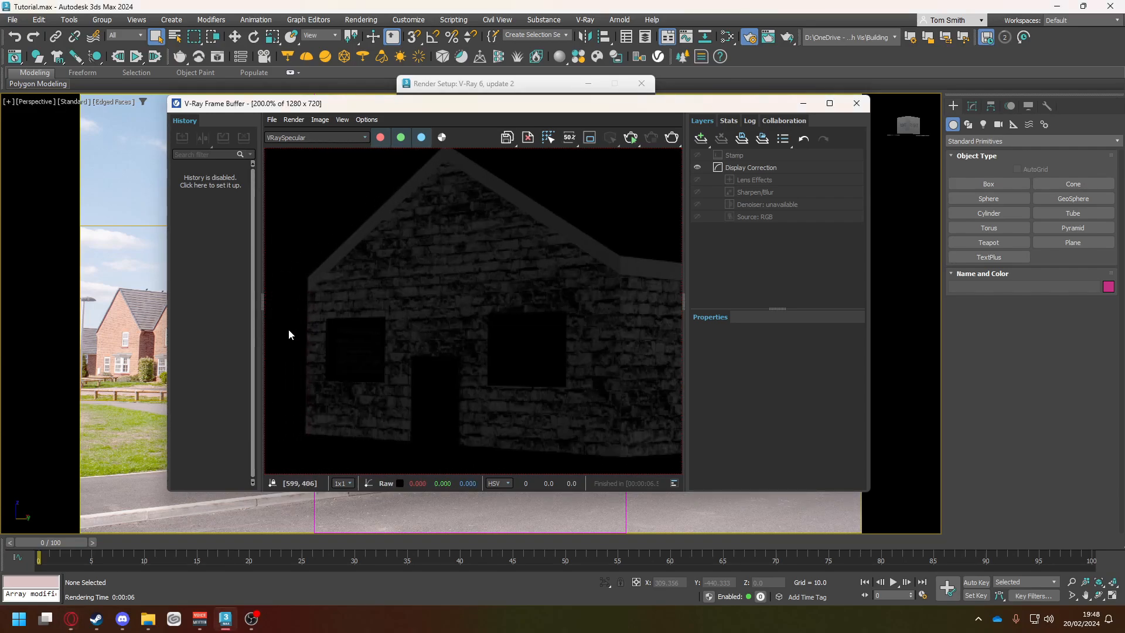
pyautogui.scroll(-1, 571, 308)
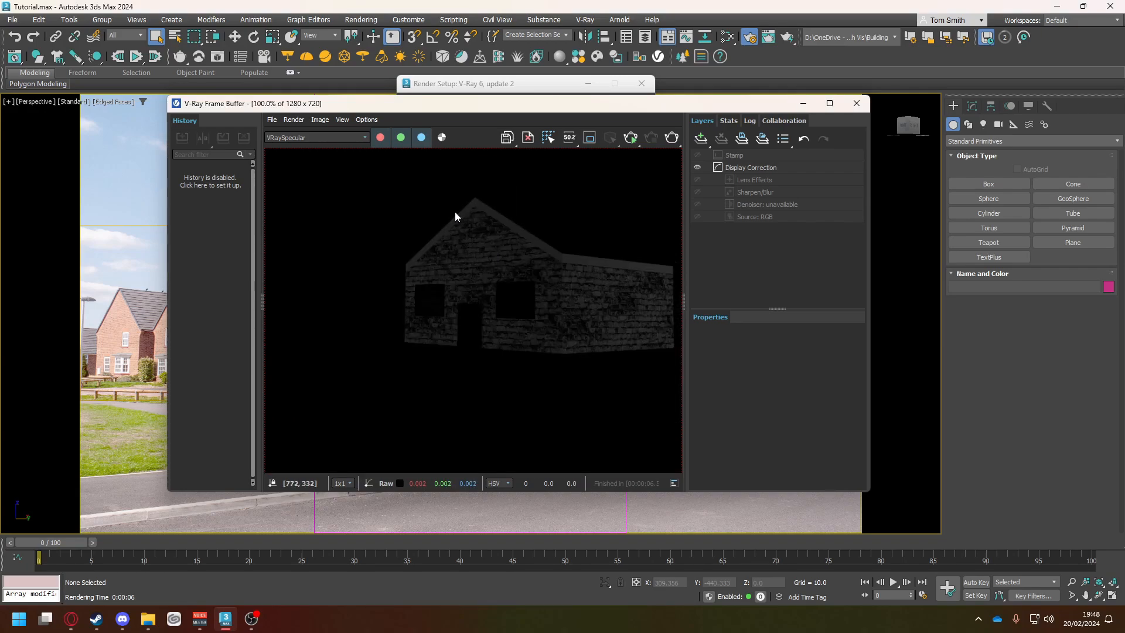
pyautogui.click(342, 140)
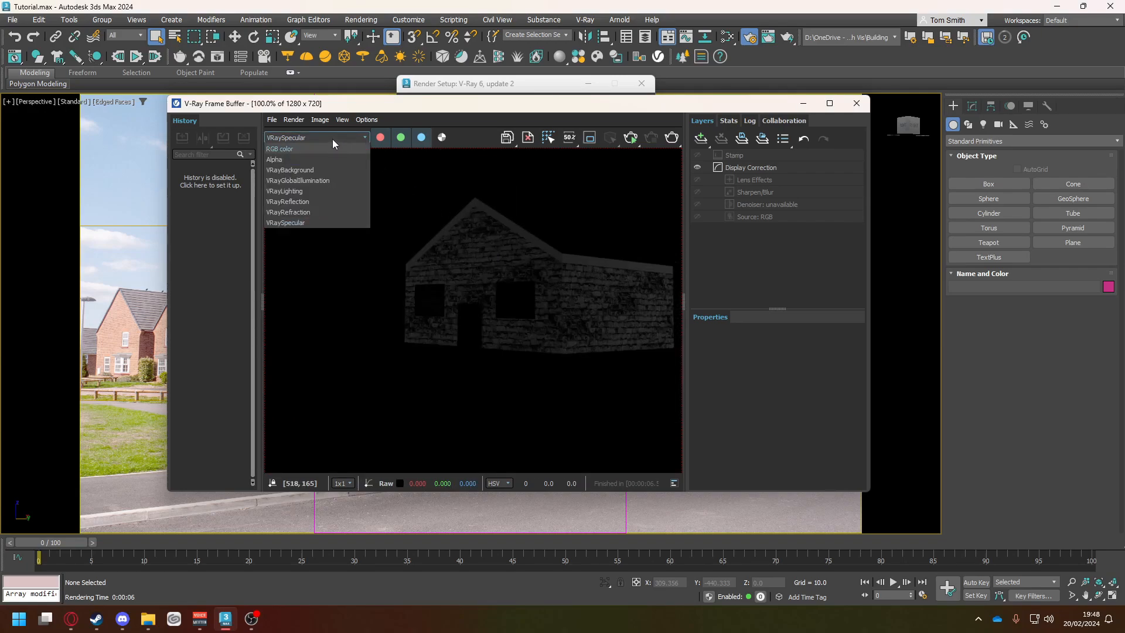
pyautogui.click(333, 139)
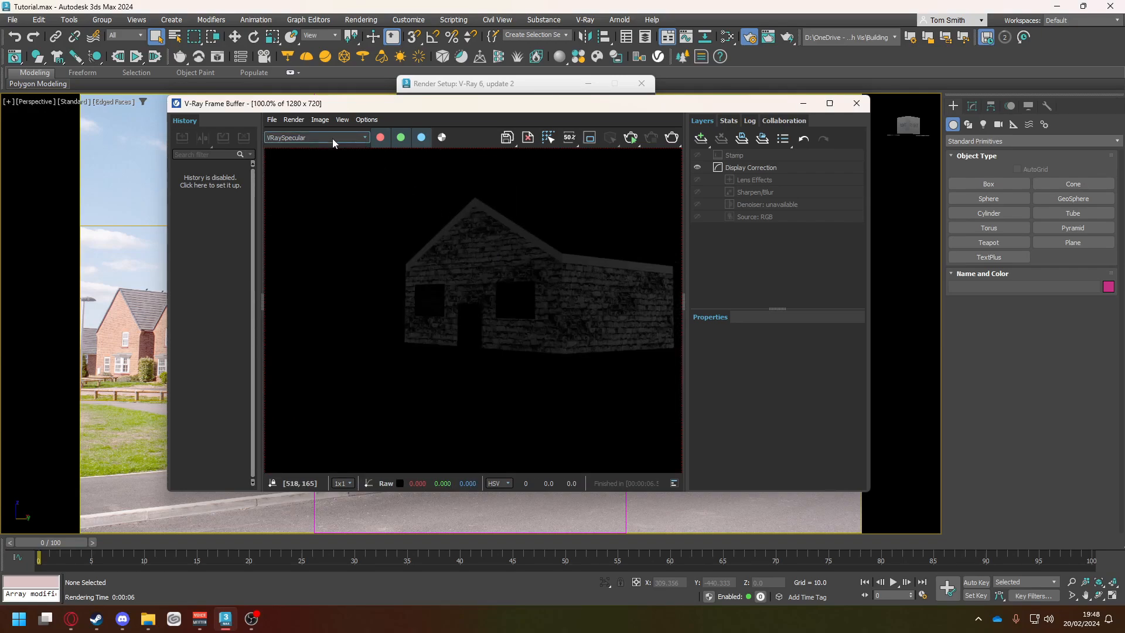
# Close the V-Ray Frame Buffer and the Render Setup window.
pyautogui.click(856, 104)
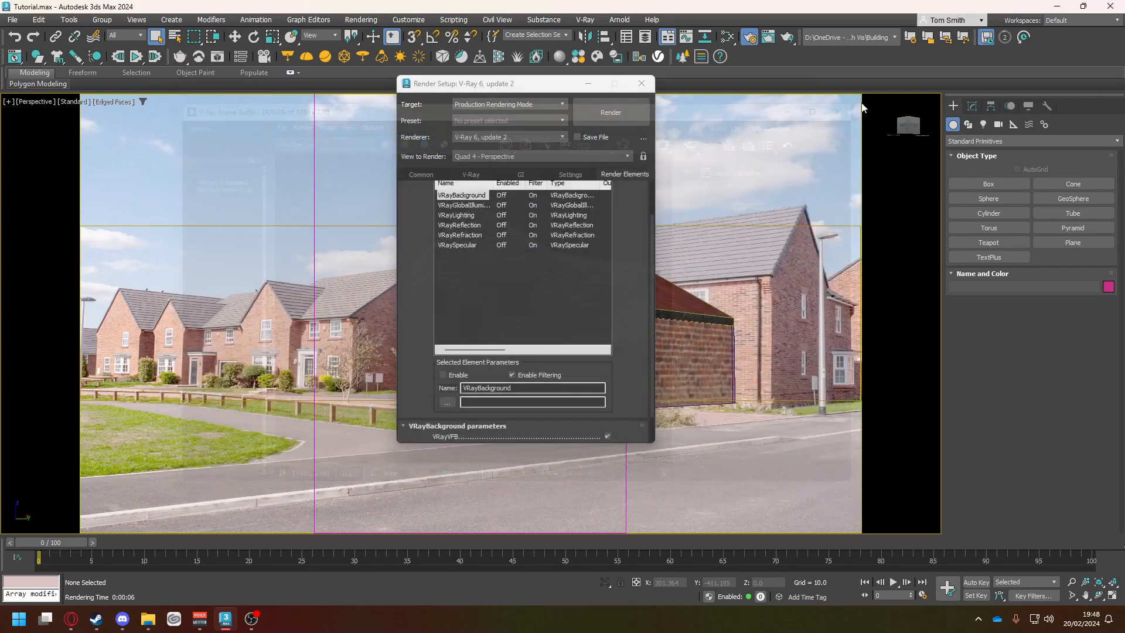
pyautogui.click(600, 283)
pyautogui.scroll(1, 588, 291)
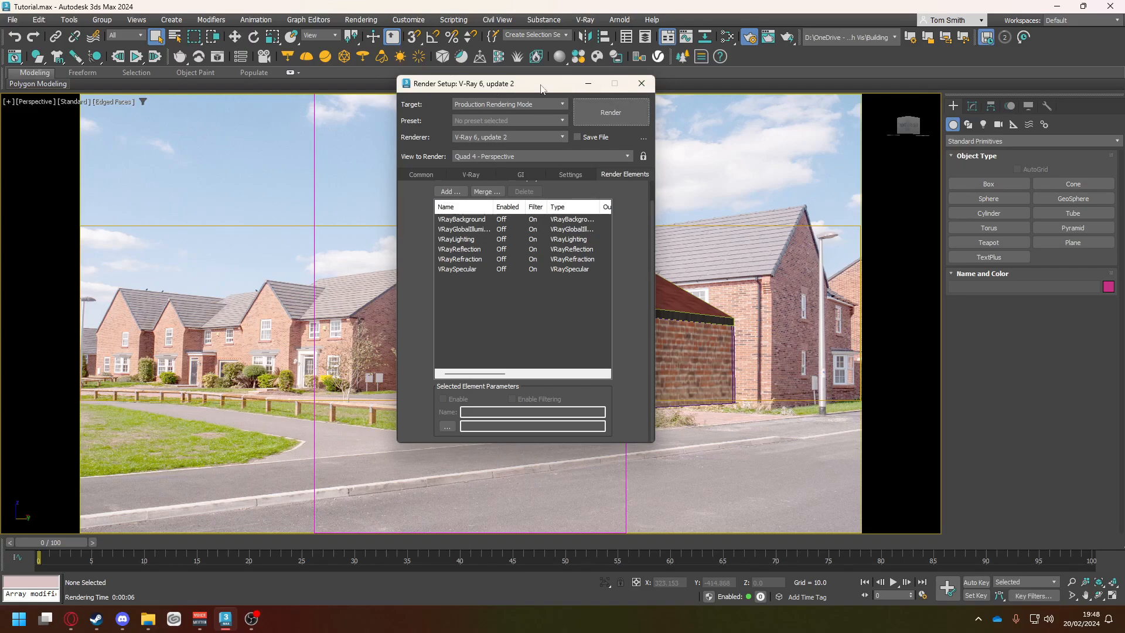
pyautogui.click(642, 83)
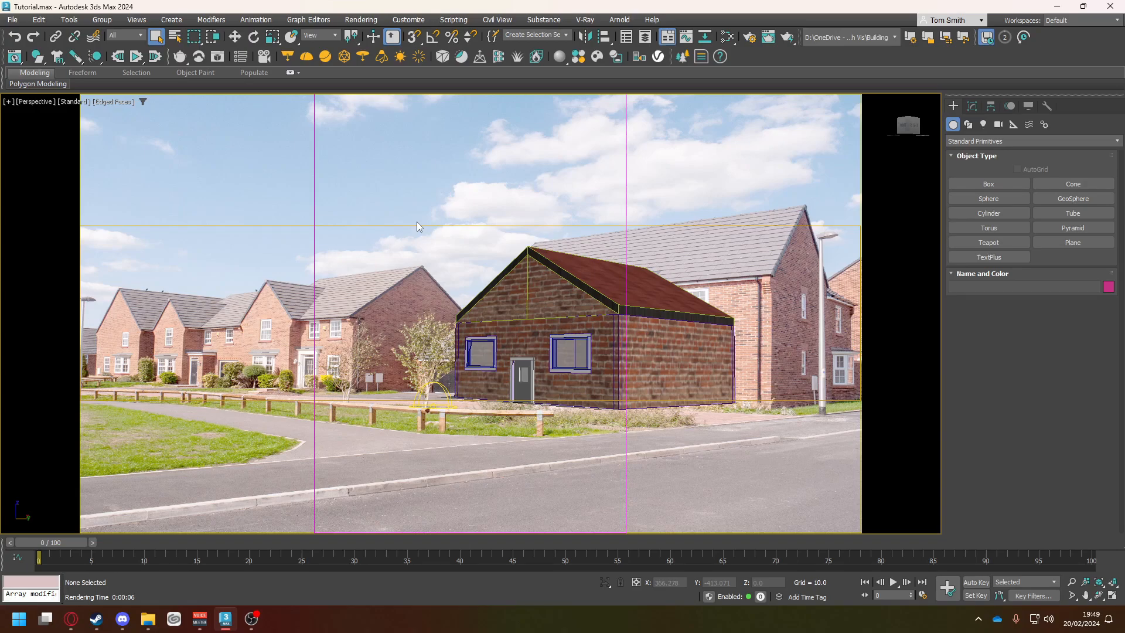
# Open the Slate Material Editor and bring all material node trees into view.
pyautogui.press('m')
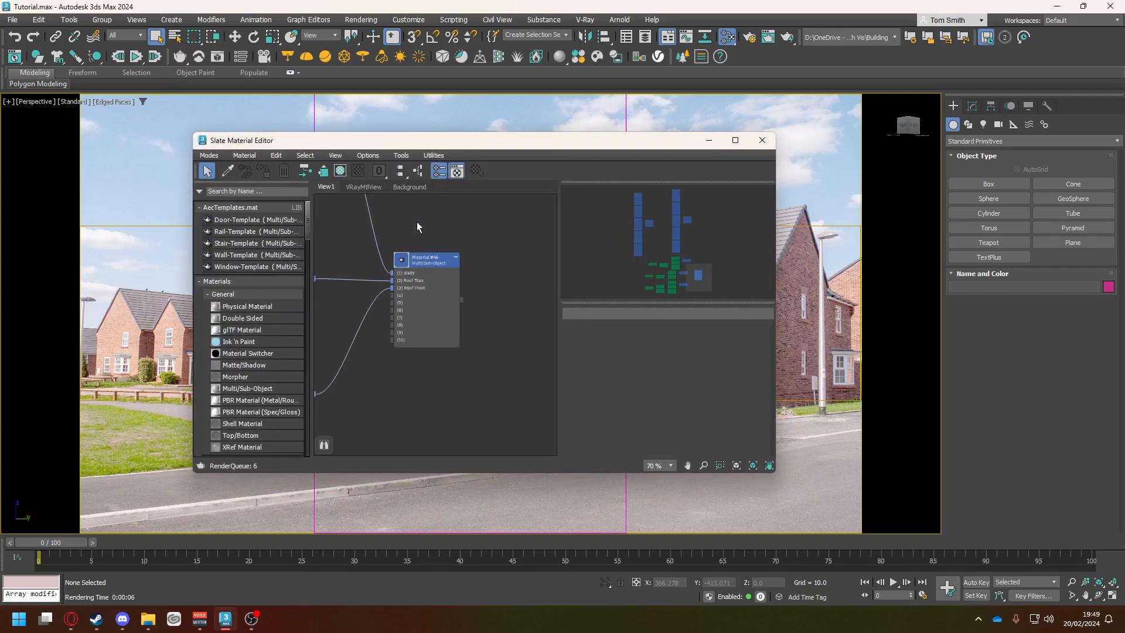
pyautogui.scroll(-1, 419, 216)
pyautogui.moveTo(419, 220); pyautogui.dragTo(493, 357, button='middle')
pyautogui.scroll(-1, 477, 318)
pyautogui.scroll(-2, 459, 326)
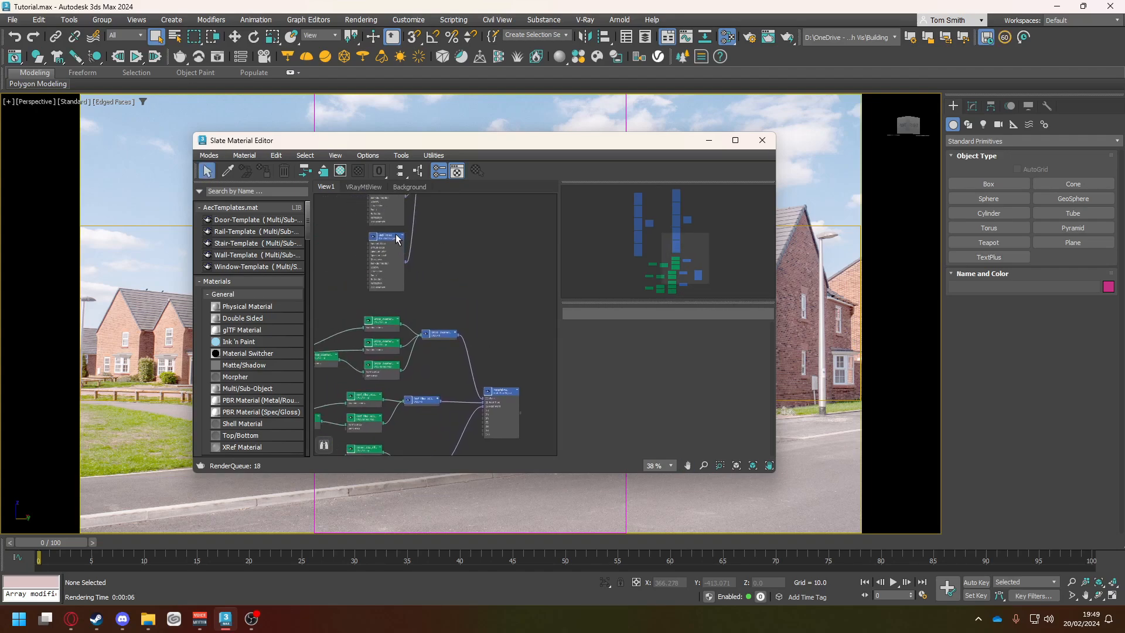
pyautogui.moveTo(397, 238); pyautogui.dragTo(458, 354, button='middle')
pyautogui.scroll(-3, 440, 294)
pyautogui.scroll(-3, 434, 289)
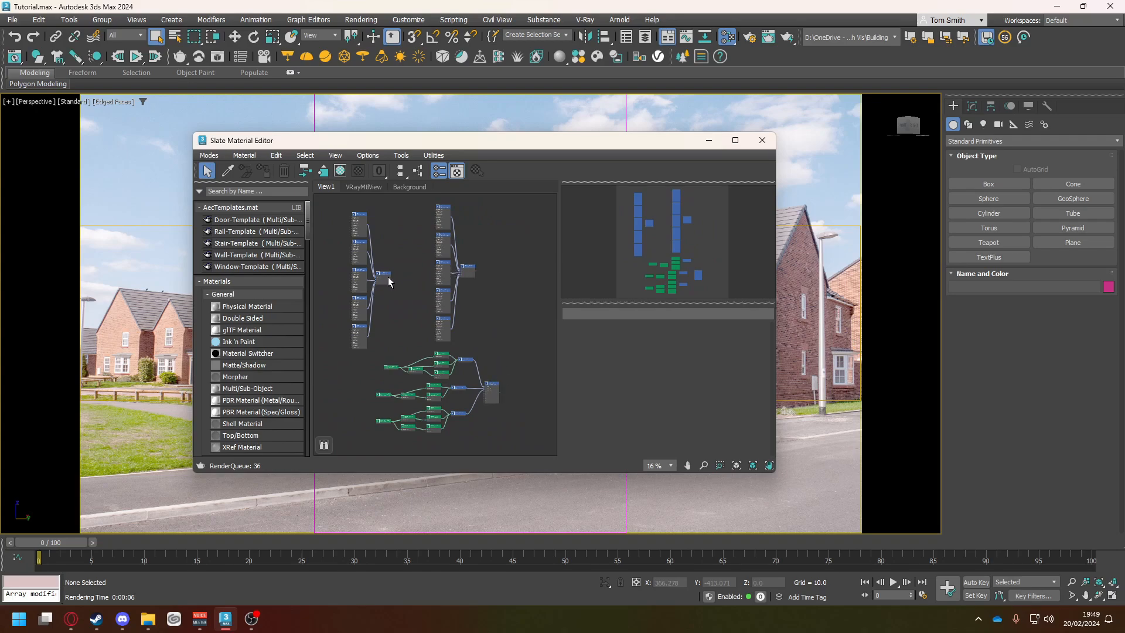
# Examine the Door-Template material and the other Multi/Sub-Object node trees in the material graph.
pyautogui.scroll(6, 388, 280)
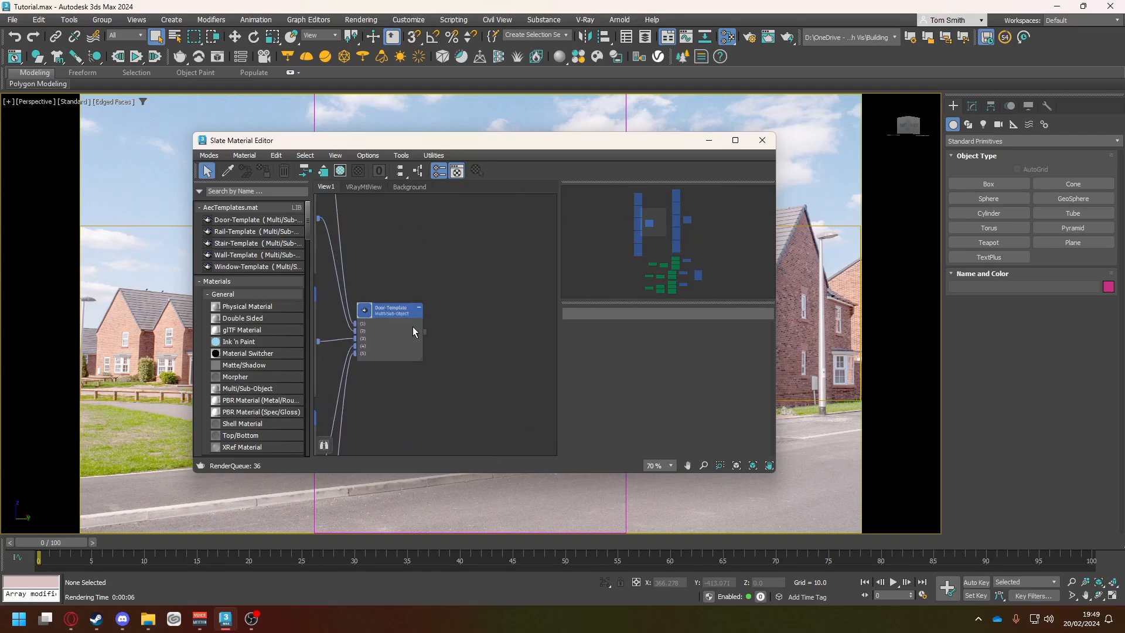
pyautogui.scroll(-3, 396, 332)
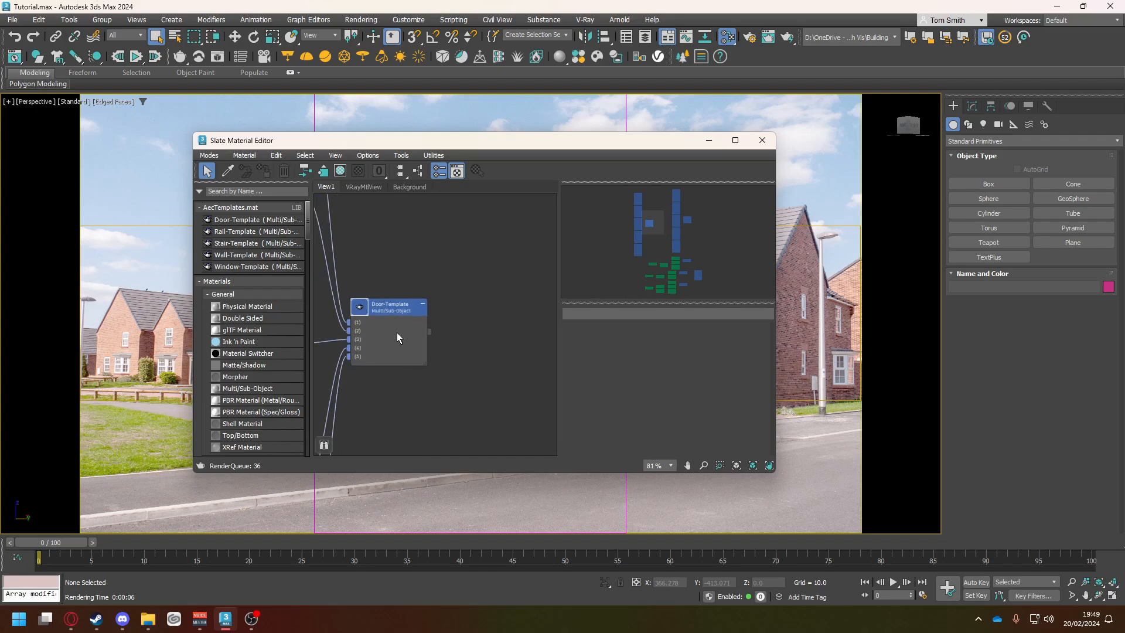
pyautogui.scroll(-8, 396, 332)
pyautogui.scroll(7, 430, 363)
pyautogui.moveTo(404, 313); pyautogui.dragTo(438, 317, button='middle')
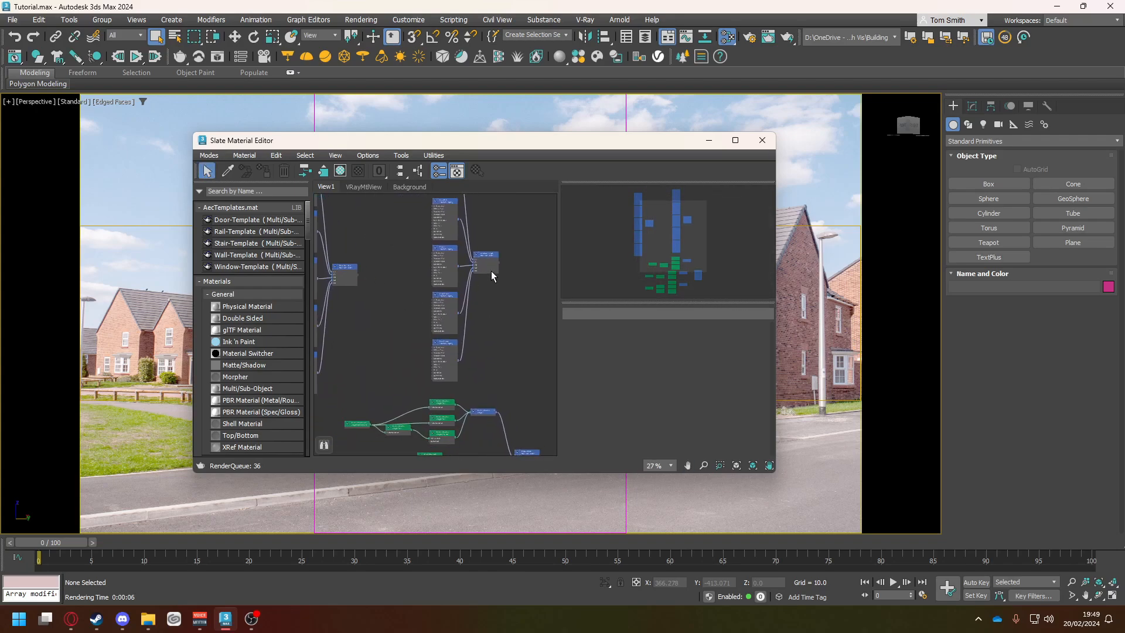
pyautogui.moveTo(510, 364); pyautogui.dragTo(460, 277, button='middle')
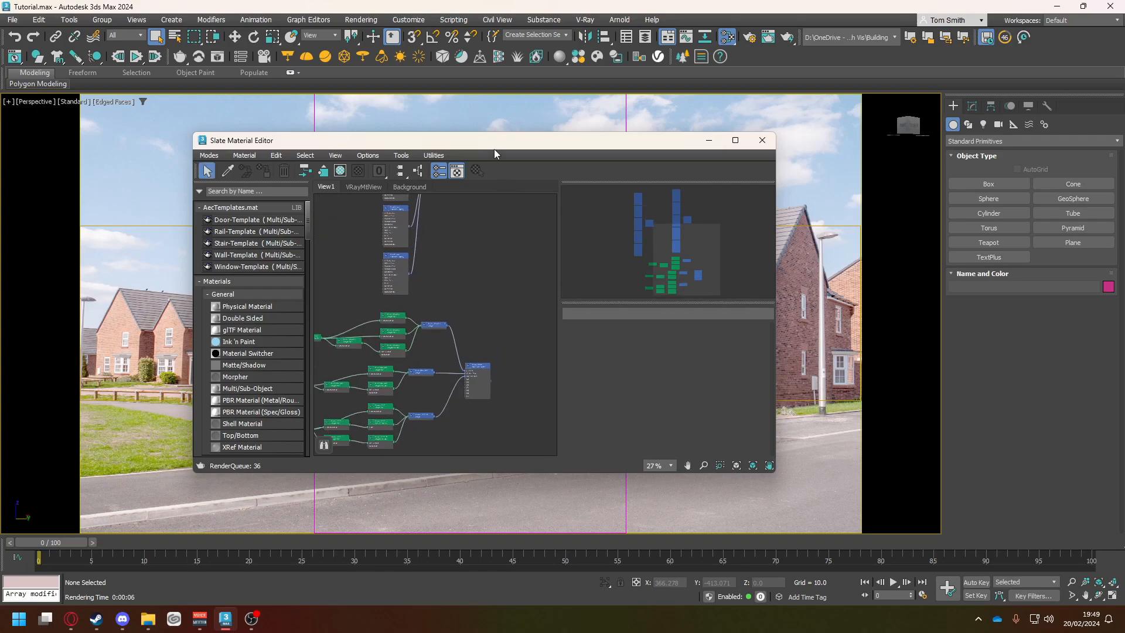
pyautogui.moveTo(494, 154)
pyautogui.mouseDown()
pyautogui.moveTo(191, 154)
pyautogui.moveTo(485, 152)
pyautogui.mouseUp()
pyautogui.scroll(-5, 452, 282)
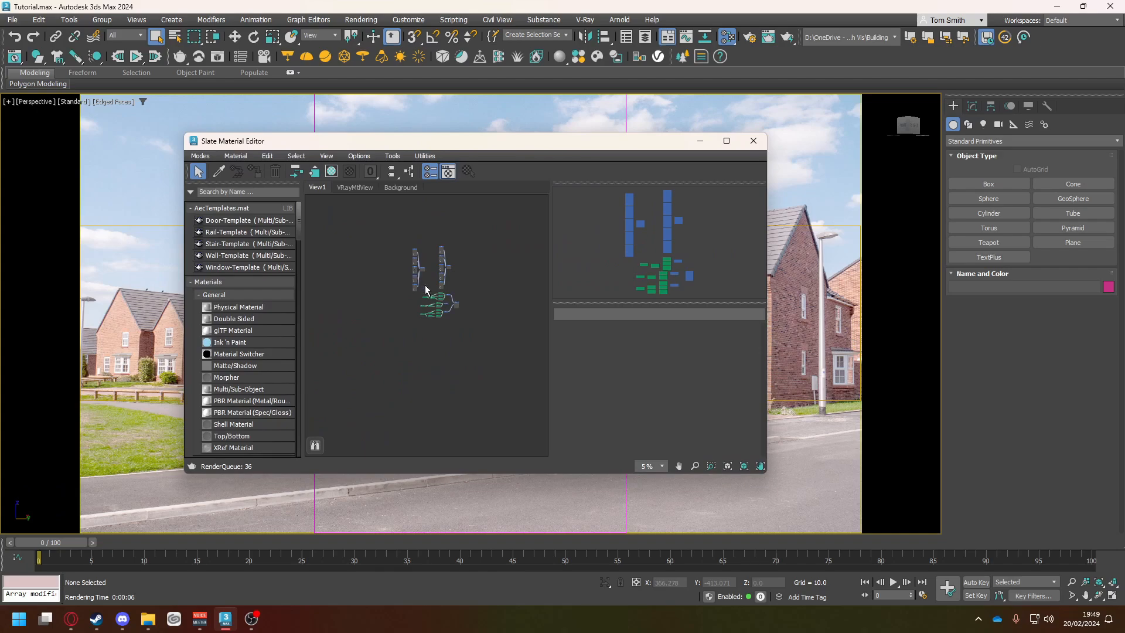
# Assign material ID Channel #1 to the building's Multi/Sub-Object material with the Walls, Roof Tiles and Roof Front slots.
pyautogui.scroll(10, 459, 304)
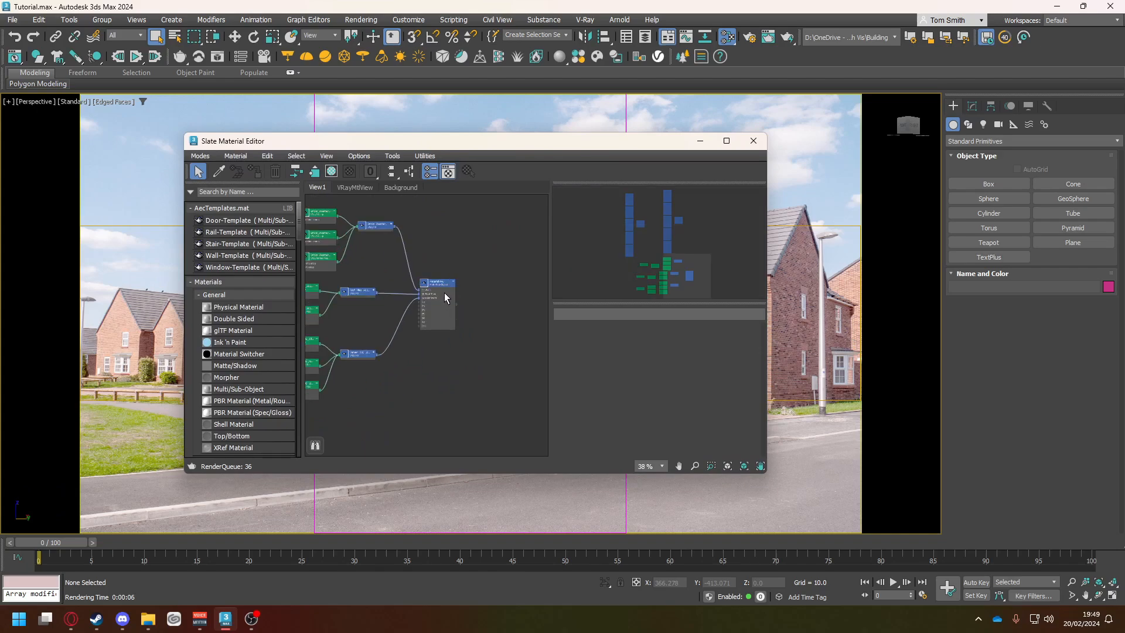
pyautogui.moveTo(457, 157); pyautogui.dragTo(464, 121)
pyautogui.doubleClick(433, 245)
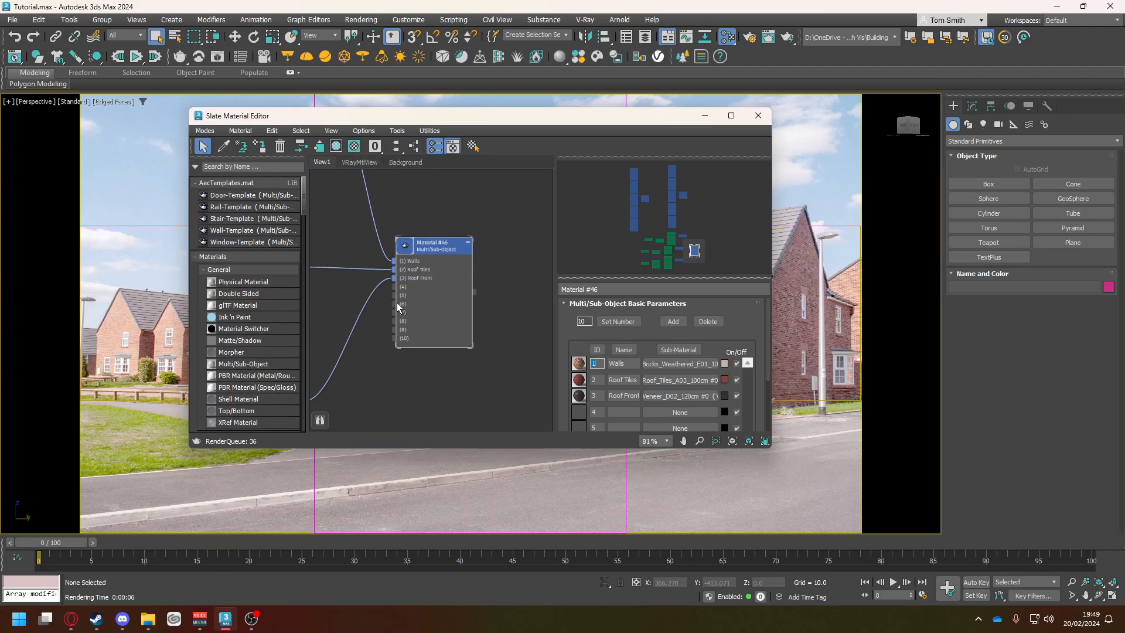
pyautogui.click(382, 153)
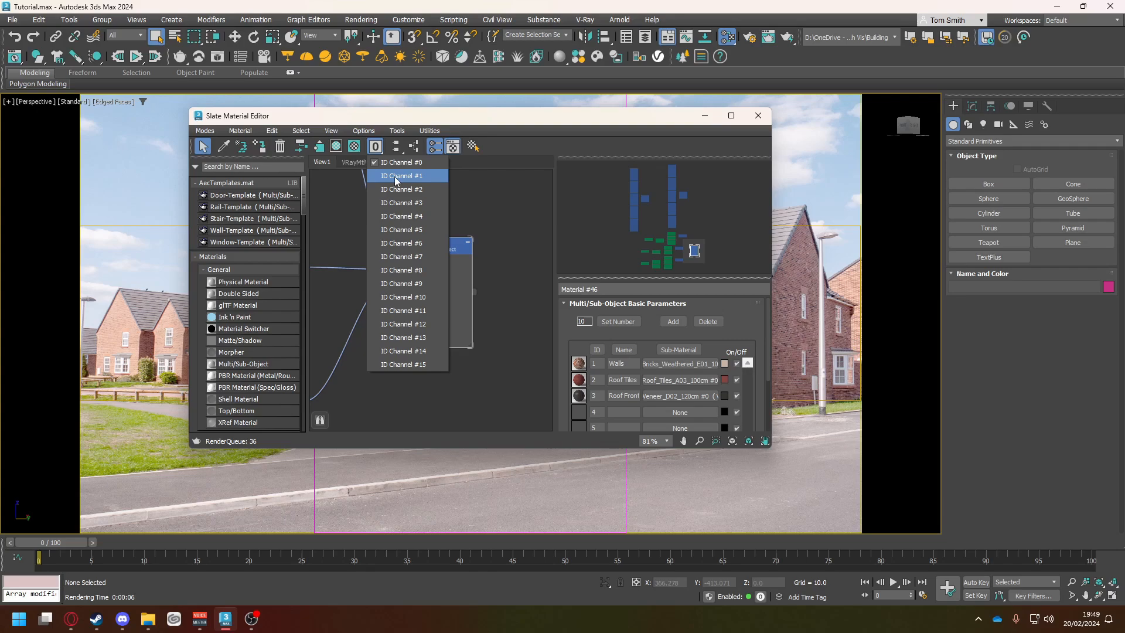
pyautogui.click(394, 176)
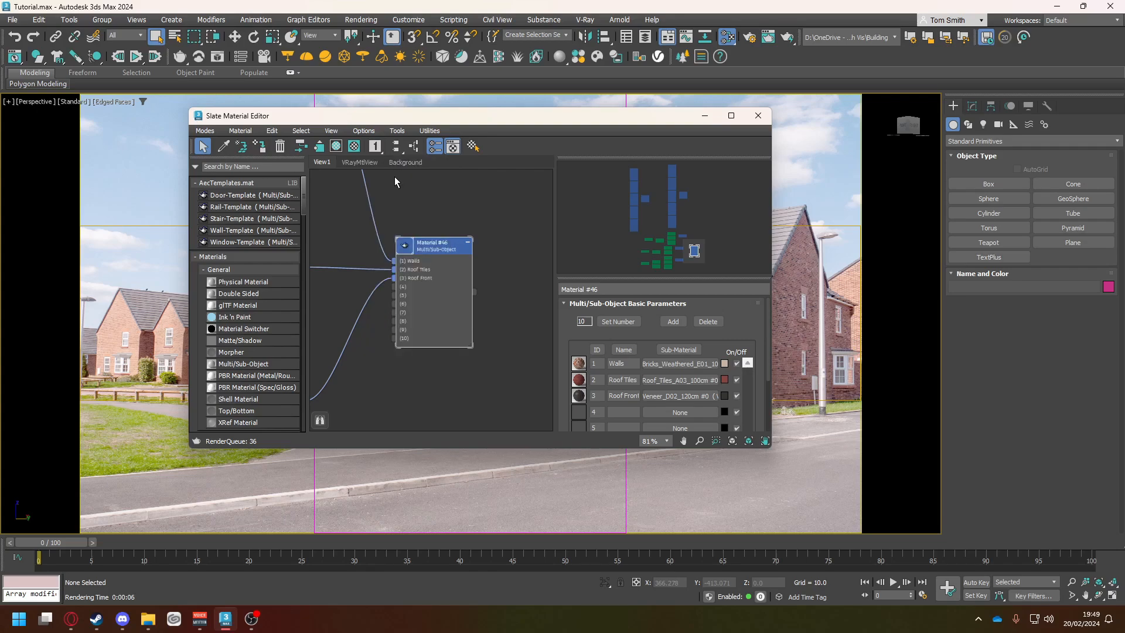
# Assign material ID Channel #2 to the Window-Template Multi/Sub-Object material.
pyautogui.scroll(-3, 403, 226)
pyautogui.moveTo(400, 220); pyautogui.dragTo(487, 294, button='middle')
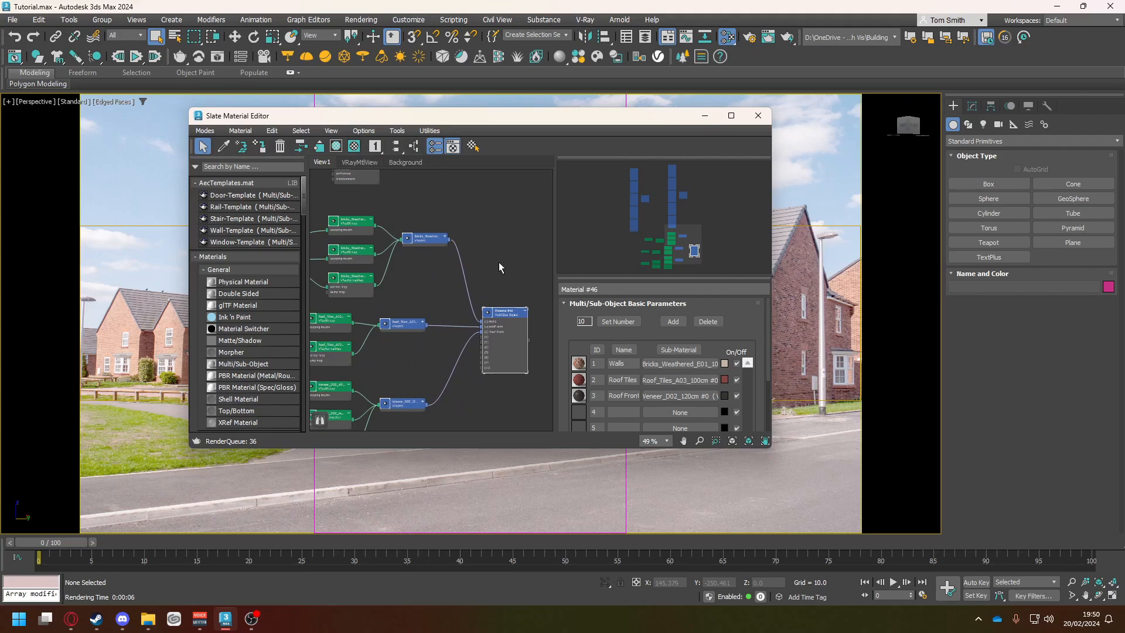
pyautogui.scroll(-4, 499, 267)
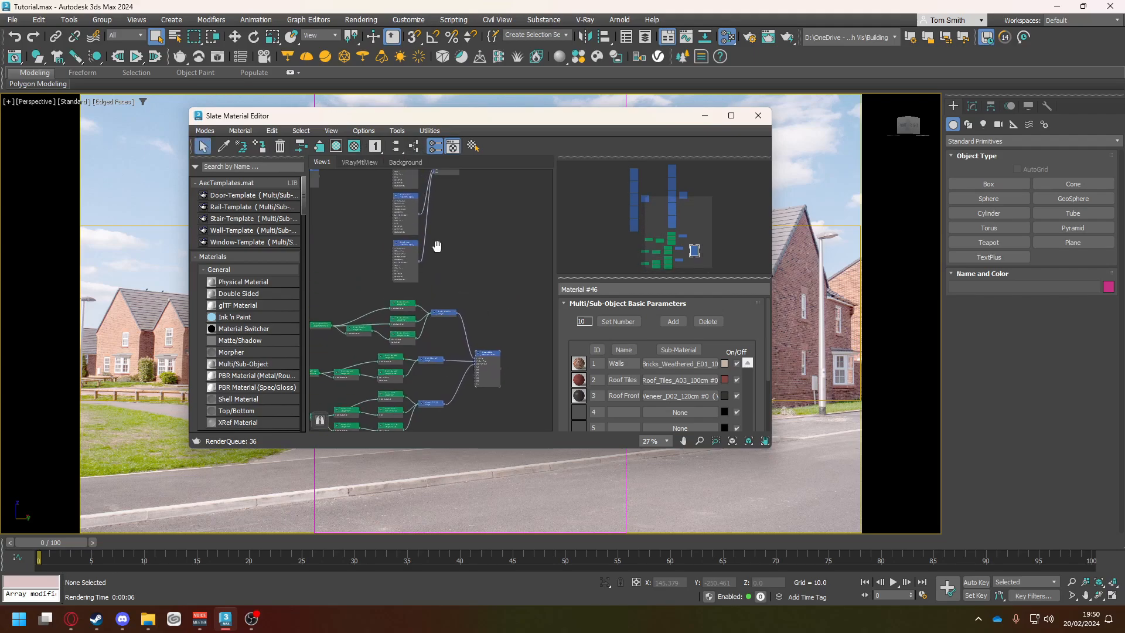
pyautogui.moveTo(436, 247); pyautogui.dragTo(440, 297, button='middle')
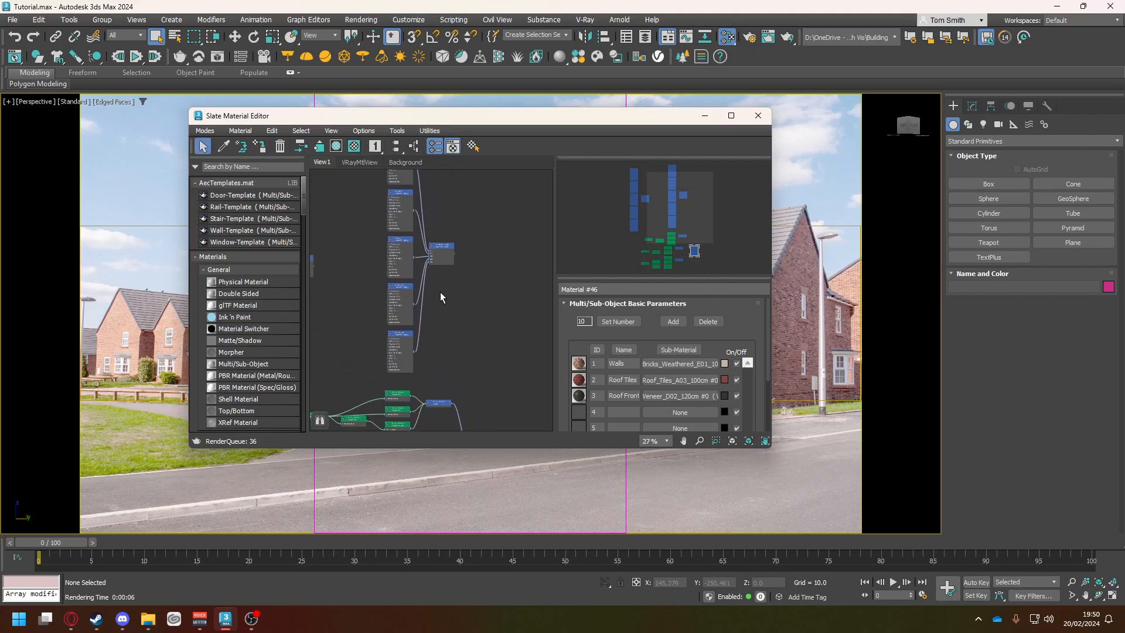
pyautogui.doubleClick(439, 248)
pyautogui.scroll(4, 442, 233)
pyautogui.moveTo(445, 215); pyautogui.dragTo(436, 262, button='middle')
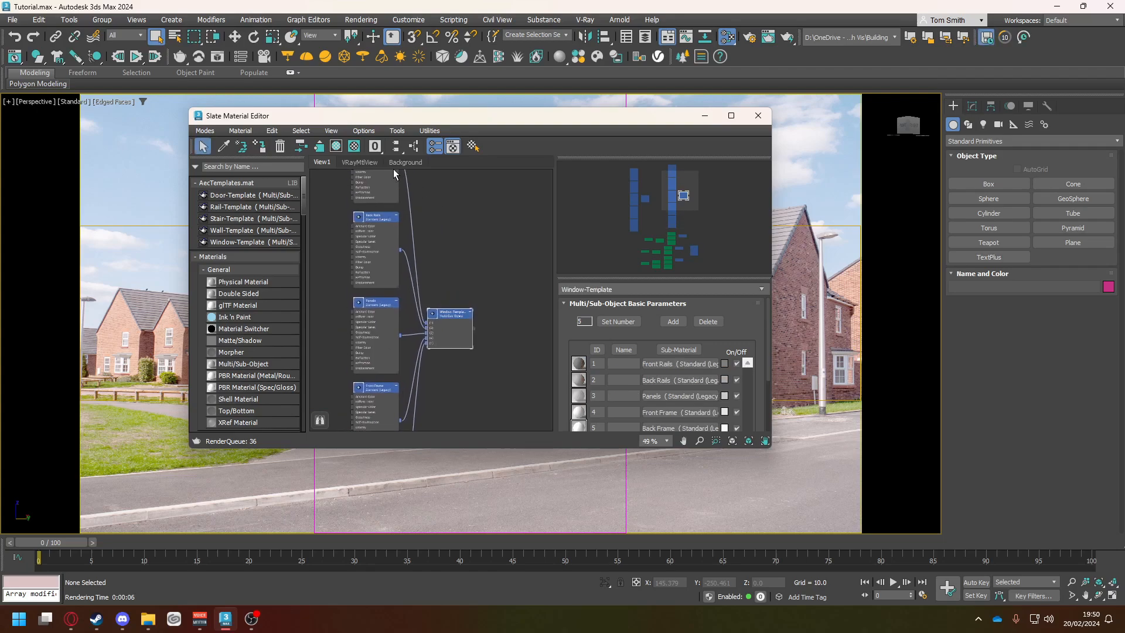
pyautogui.moveTo(376, 151); pyautogui.dragTo(409, 198)
# Assign material ID Channel #3 to the Door-Template Multi/Sub-Object material.
pyautogui.scroll(-10, 417, 229)
pyautogui.moveTo(389, 272); pyautogui.dragTo(417, 279, button='middle')
pyautogui.scroll(7, 411, 288)
pyautogui.doubleClick(366, 258)
pyautogui.moveTo(378, 149); pyautogui.dragTo(398, 203)
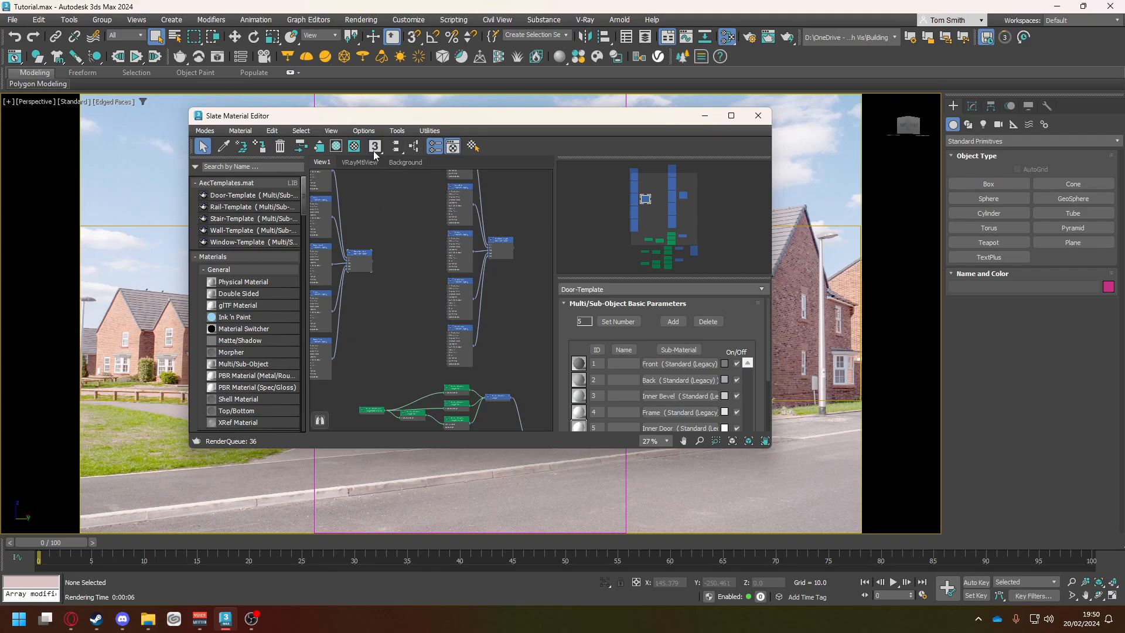
pyautogui.moveTo(375, 154)
pyautogui.mouseDown()
pyautogui.moveTo(401, 252)
pyautogui.moveTo(409, 367)
pyautogui.moveTo(372, 207)
pyautogui.moveTo(371, 144)
pyautogui.mouseUp()
# Review the material node trees and close the Slate Material Editor.
pyautogui.scroll(-3, 386, 259)
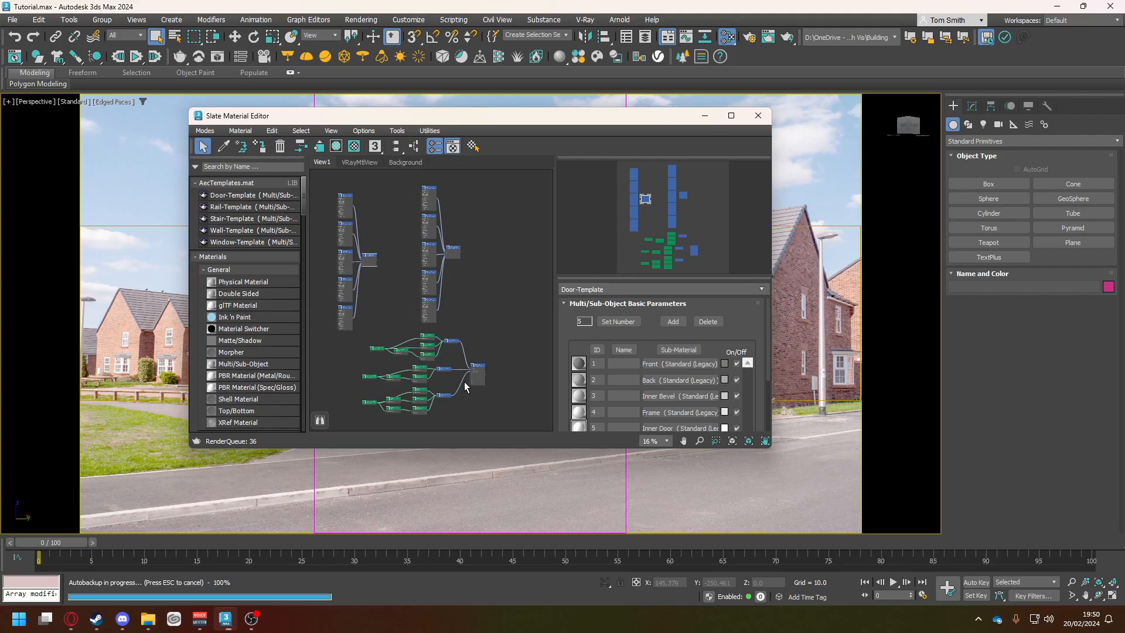
pyautogui.scroll(6, 444, 258)
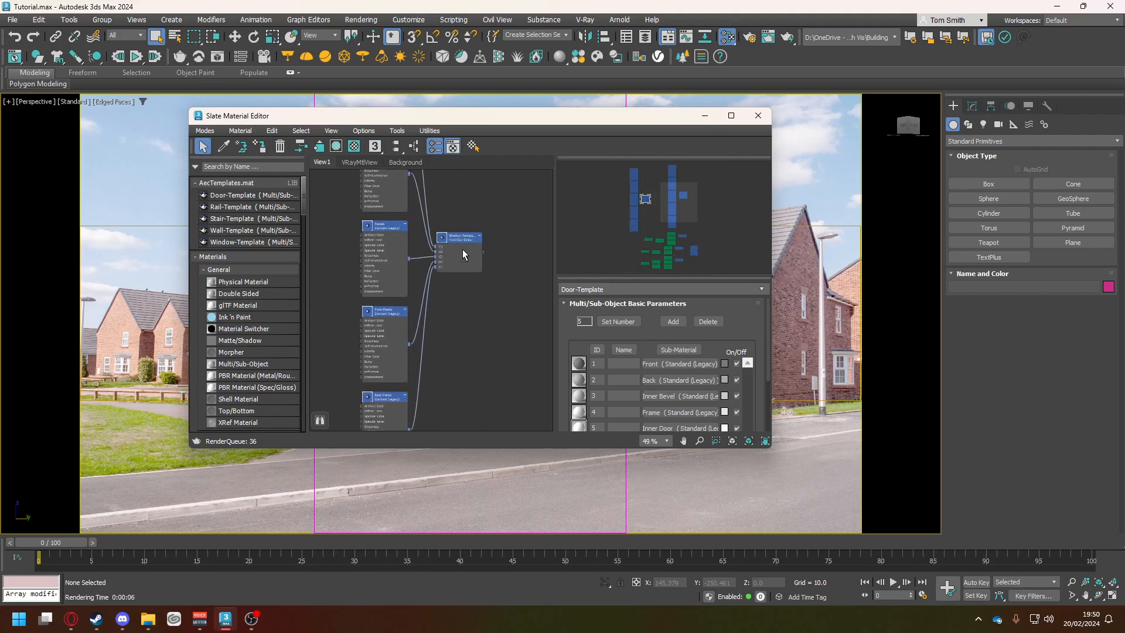
pyautogui.scroll(-1, 469, 248)
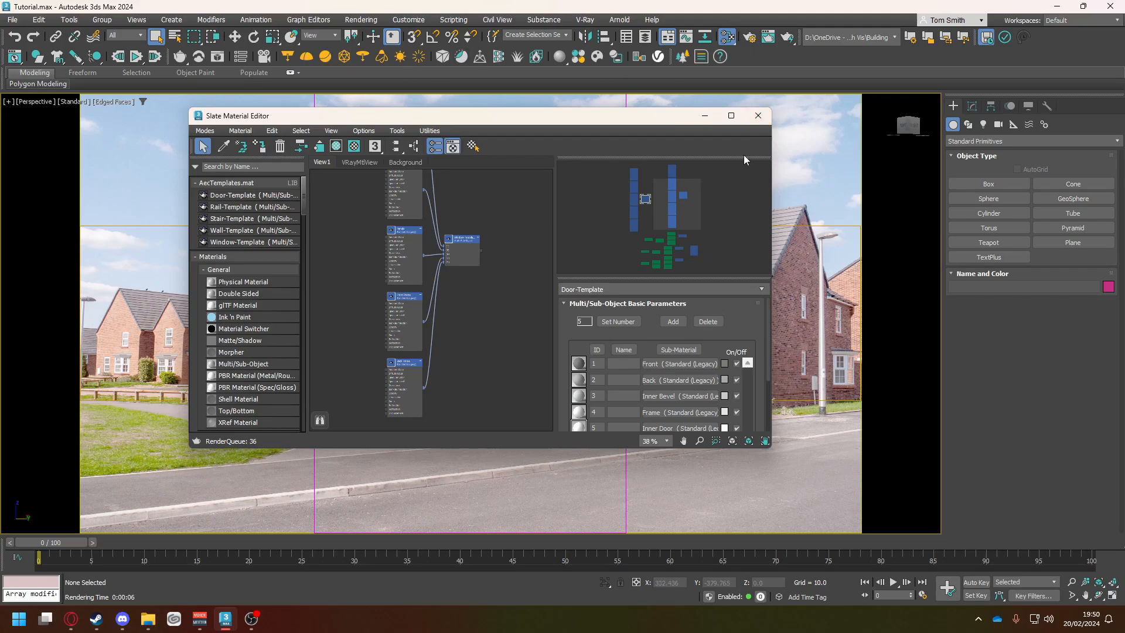
pyautogui.click(757, 115)
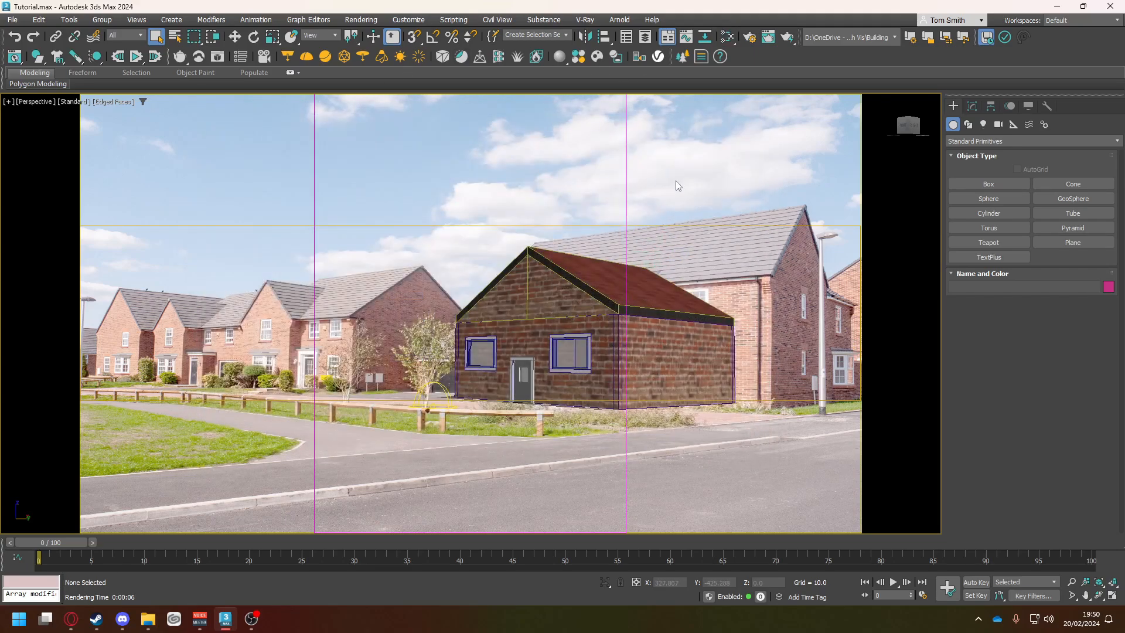
# Add a MultiMatteElement to the V-Ray render elements in Render Setup.
pyautogui.click(750, 37)
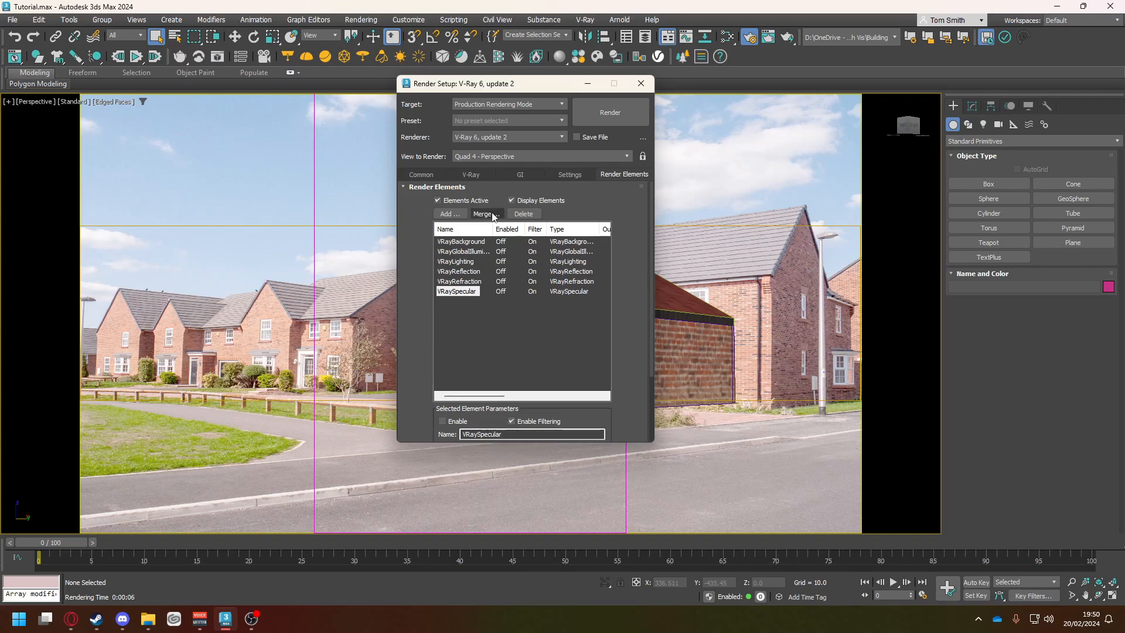
pyautogui.click(450, 213)
pyautogui.click(478, 169)
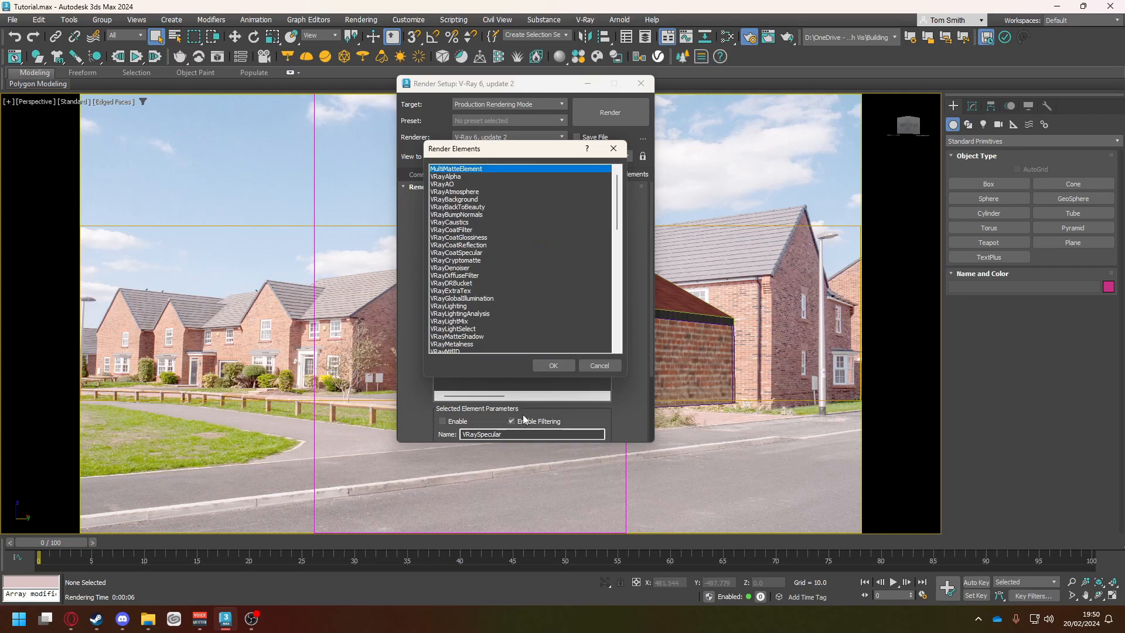
pyautogui.click(553, 366)
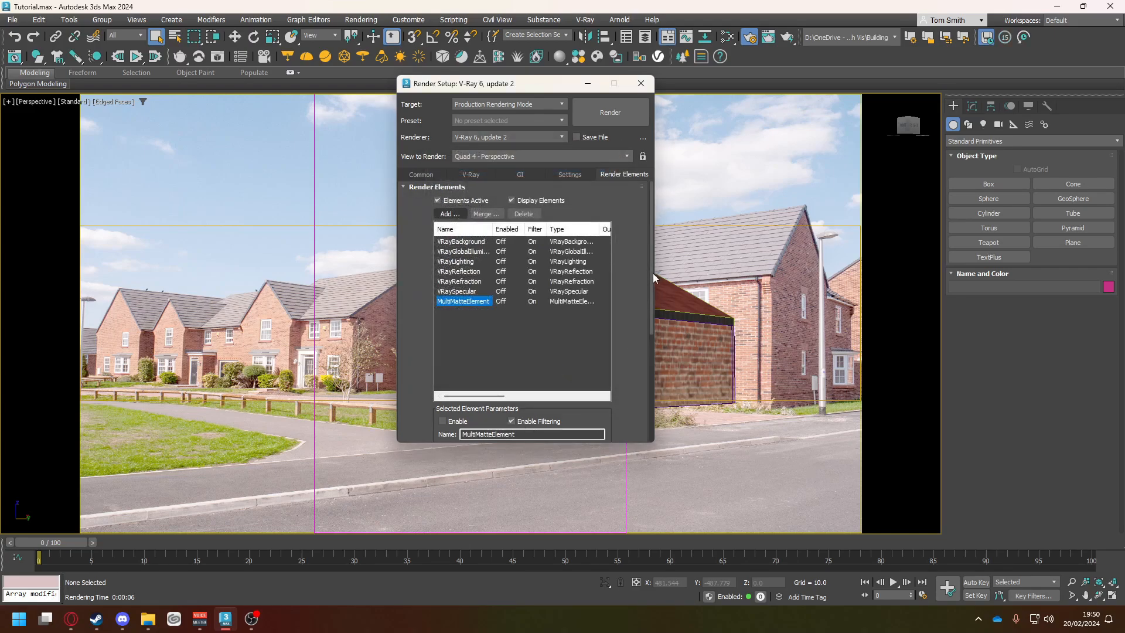
# Enable IsMATID in the MultiMatteElement parameters so the matte colours follow the material IDs.
pyautogui.moveTo(652, 273); pyautogui.dragTo(642, 317)
pyautogui.click(549, 361)
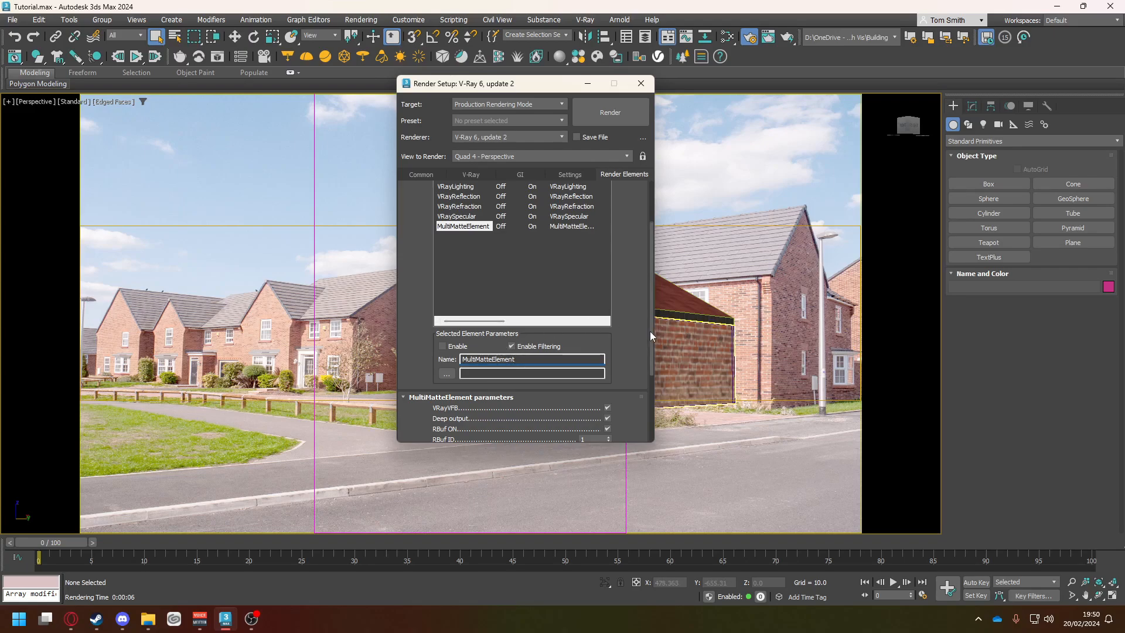
pyautogui.moveTo(649, 332); pyautogui.dragTo(642, 407)
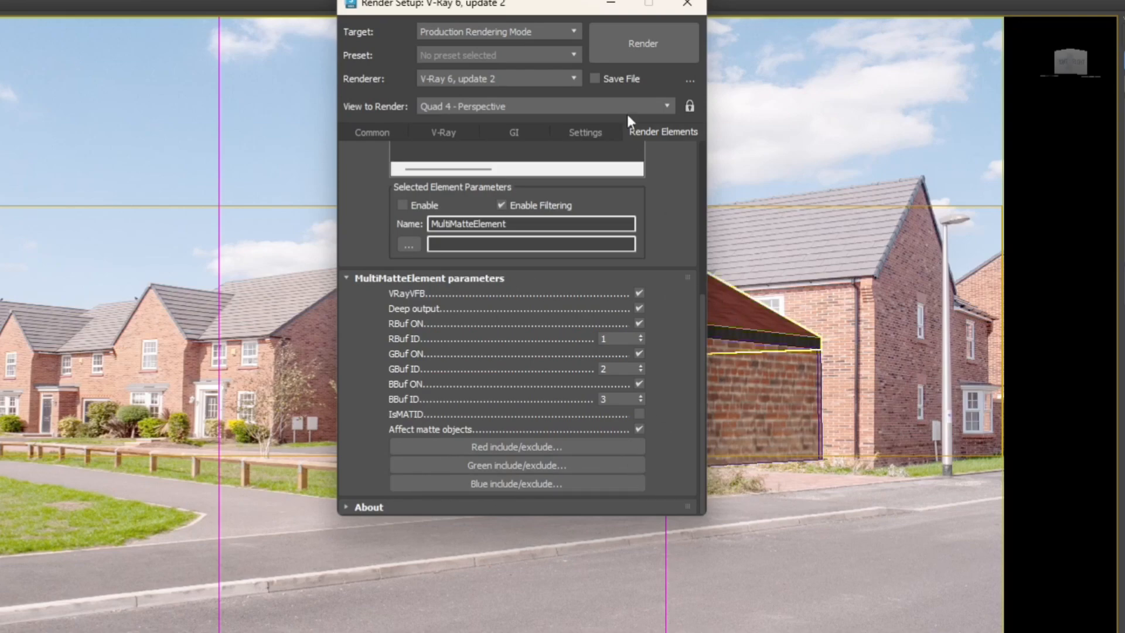
pyautogui.moveTo(528, 4); pyautogui.dragTo(235, 37)
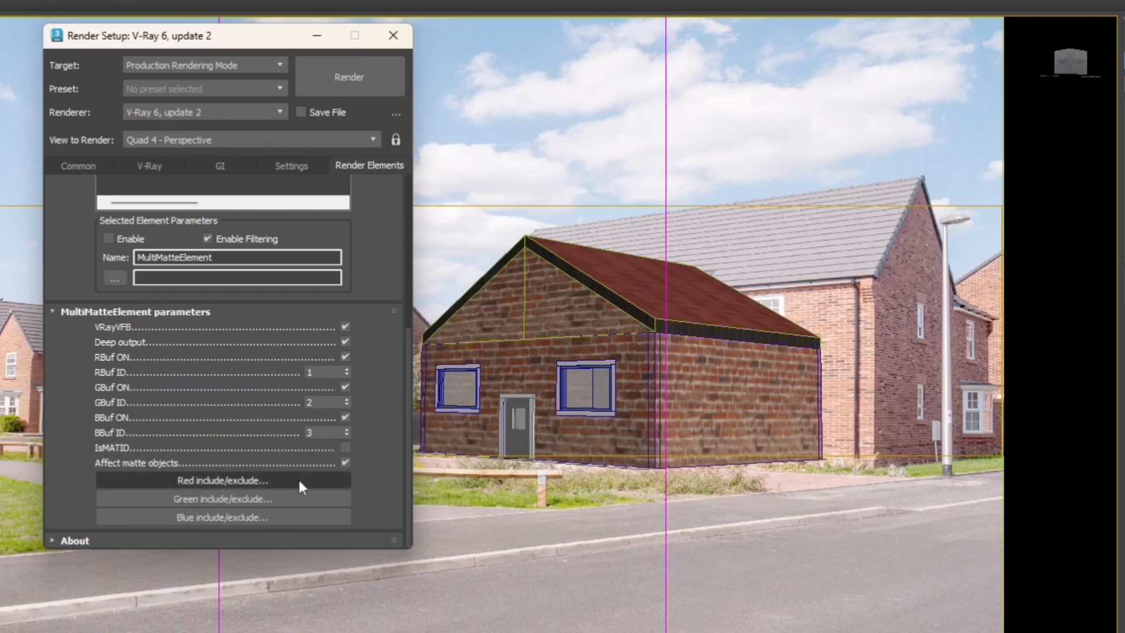
pyautogui.click(346, 448)
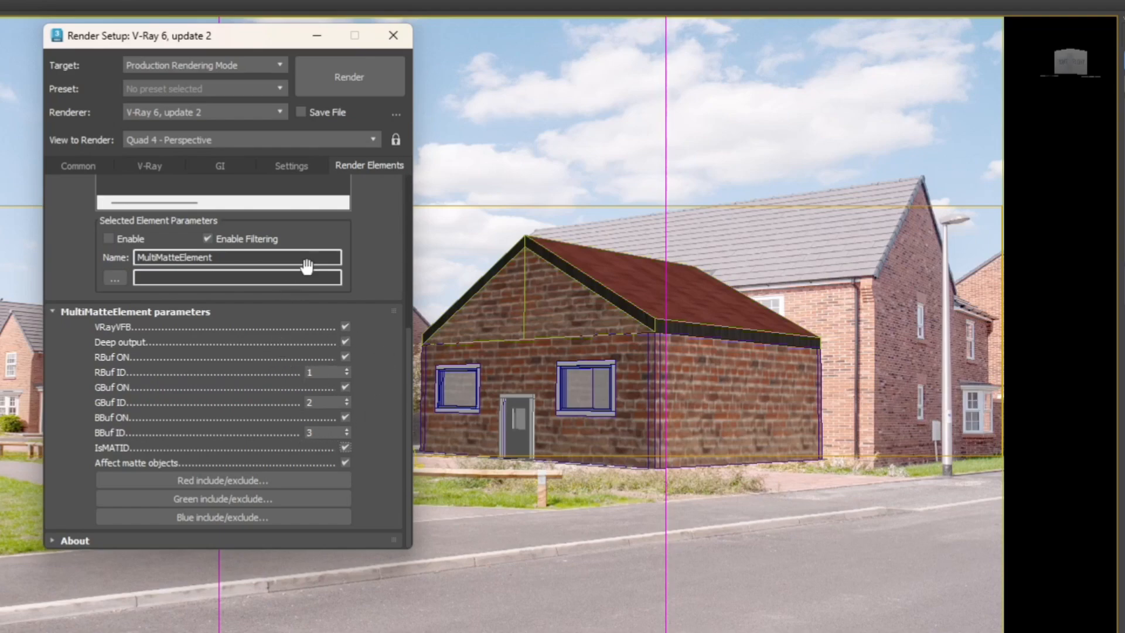
# Try setting the MultiMatteElement's RBuf ID to 4.
pyautogui.click(318, 375)
pyautogui.press('BackSpace')
pyautogui.write('4')
pyautogui.press('Return')
# Render the perspective view and display the MultiMatteElement pass in the V-Ray Frame Buffer.
pyautogui.scroll(2, 385, 370)
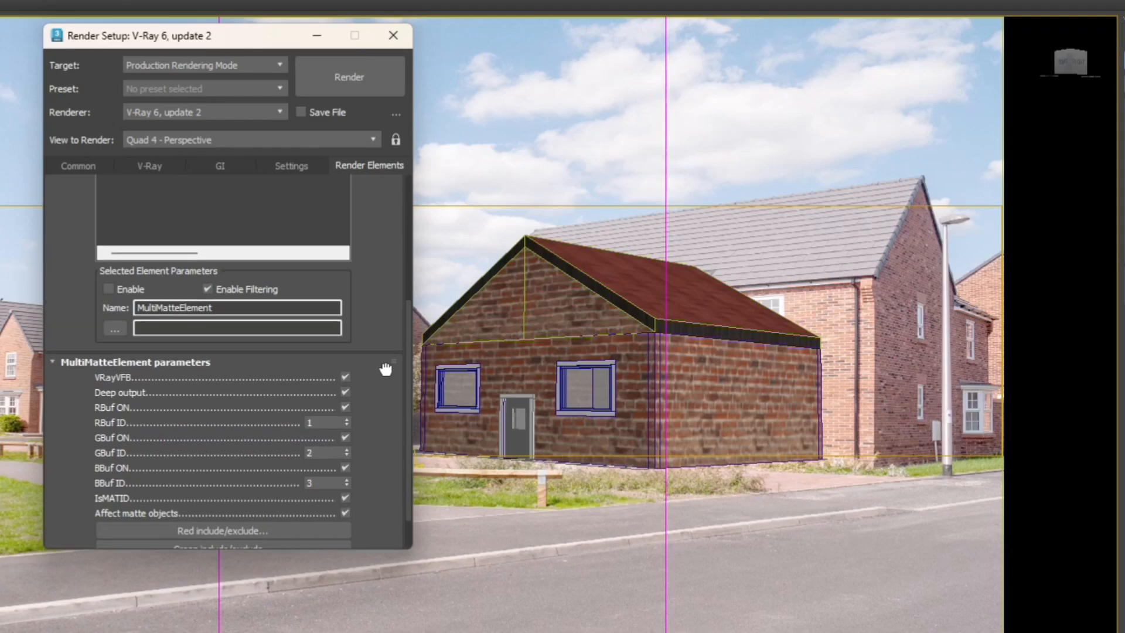
pyautogui.scroll(-1, 385, 369)
pyautogui.scroll(3, 385, 366)
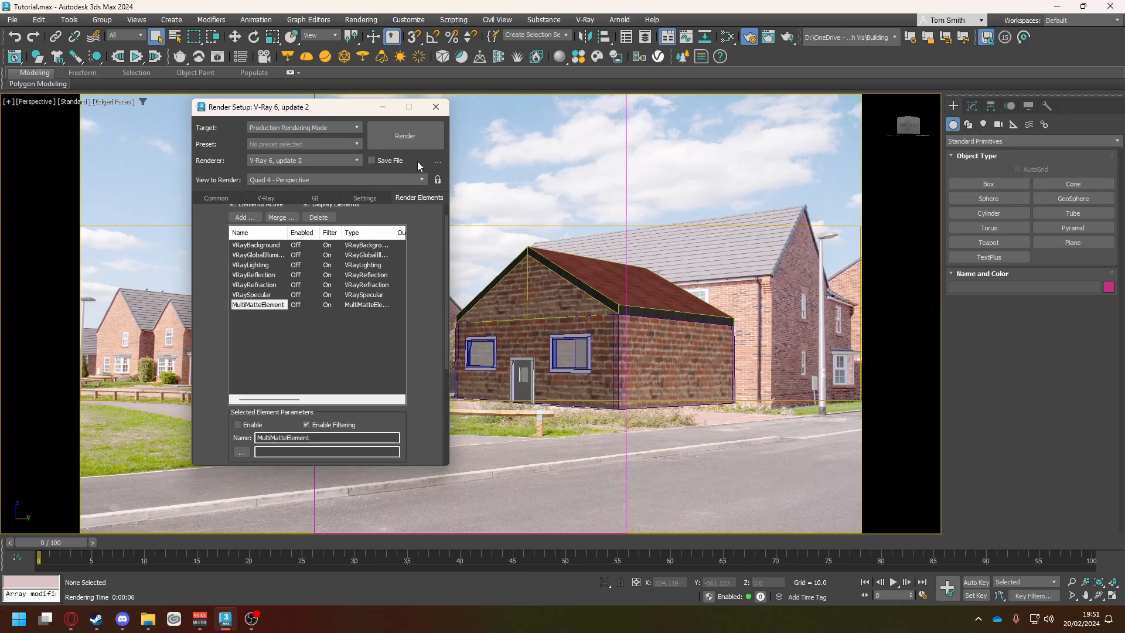
pyautogui.click(410, 141)
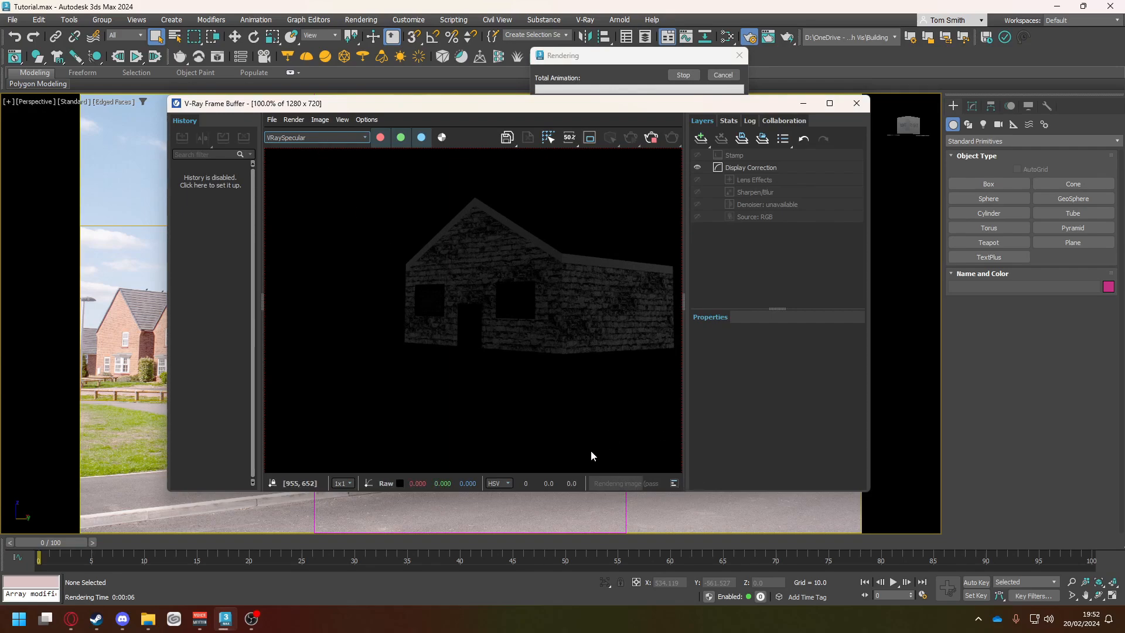
pyautogui.click(306, 134)
pyautogui.click(326, 234)
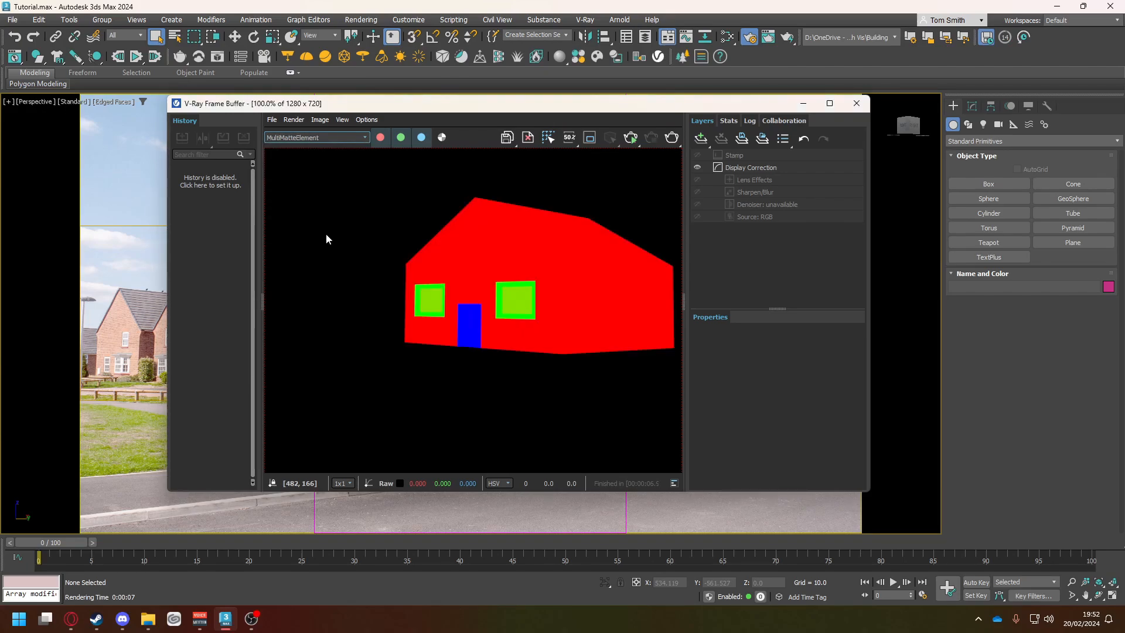
pyautogui.moveTo(557, 339); pyautogui.dragTo(515, 343, button='middle')
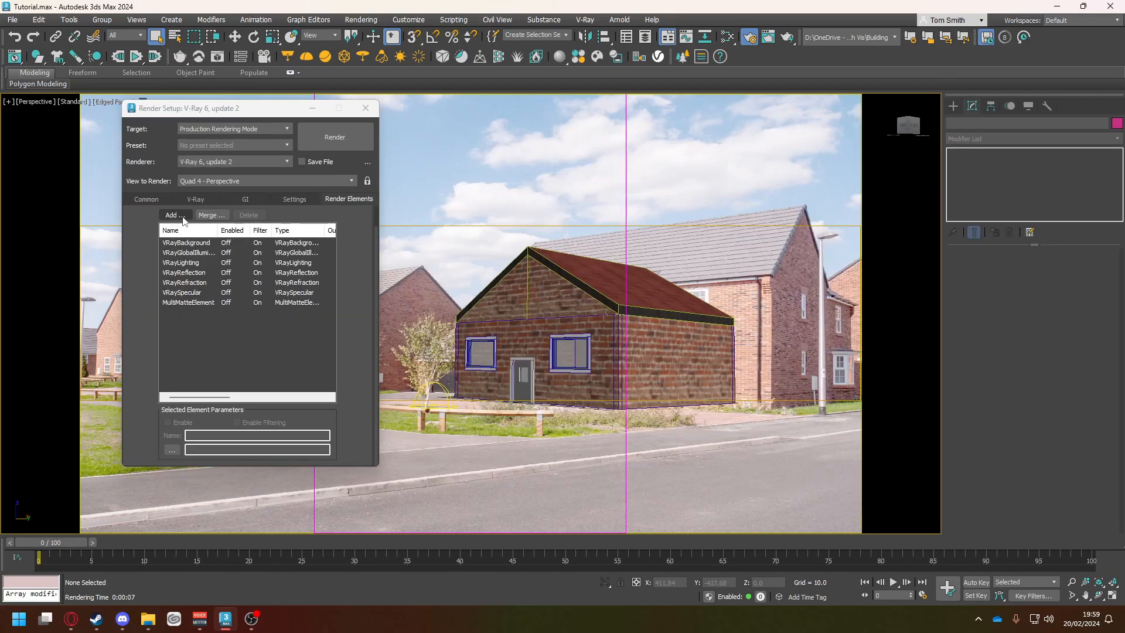
# Add a VRayMtlID render element to the render elements list and bring its parameters into view.
pyautogui.click(170, 215)
pyautogui.scroll(-3, 212, 251)
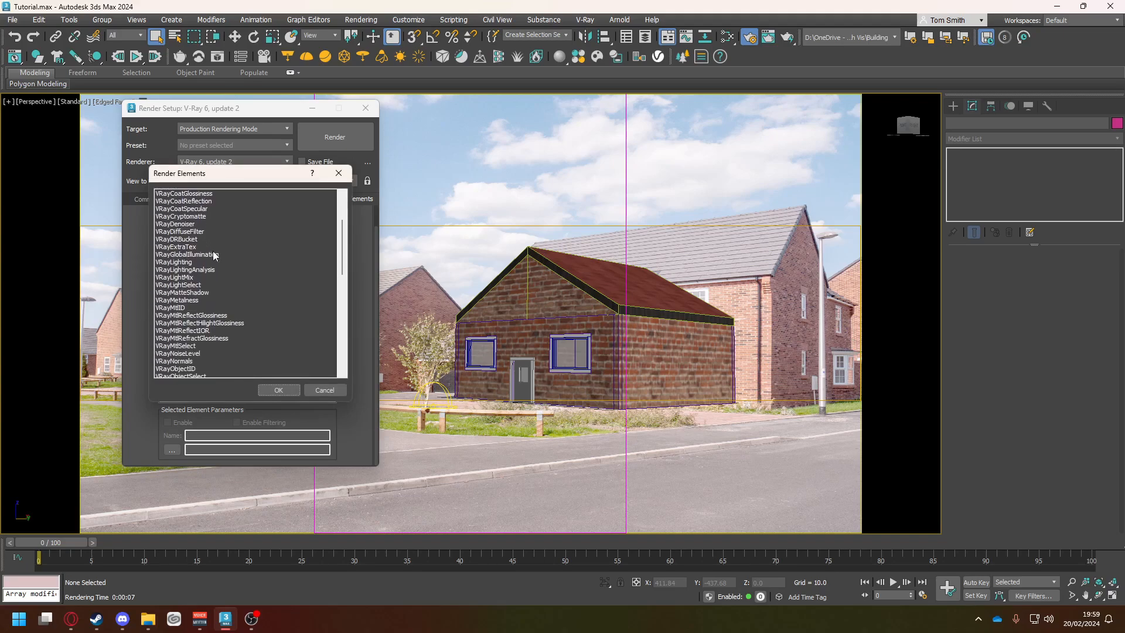
pyautogui.click(185, 307)
pyautogui.click(279, 391)
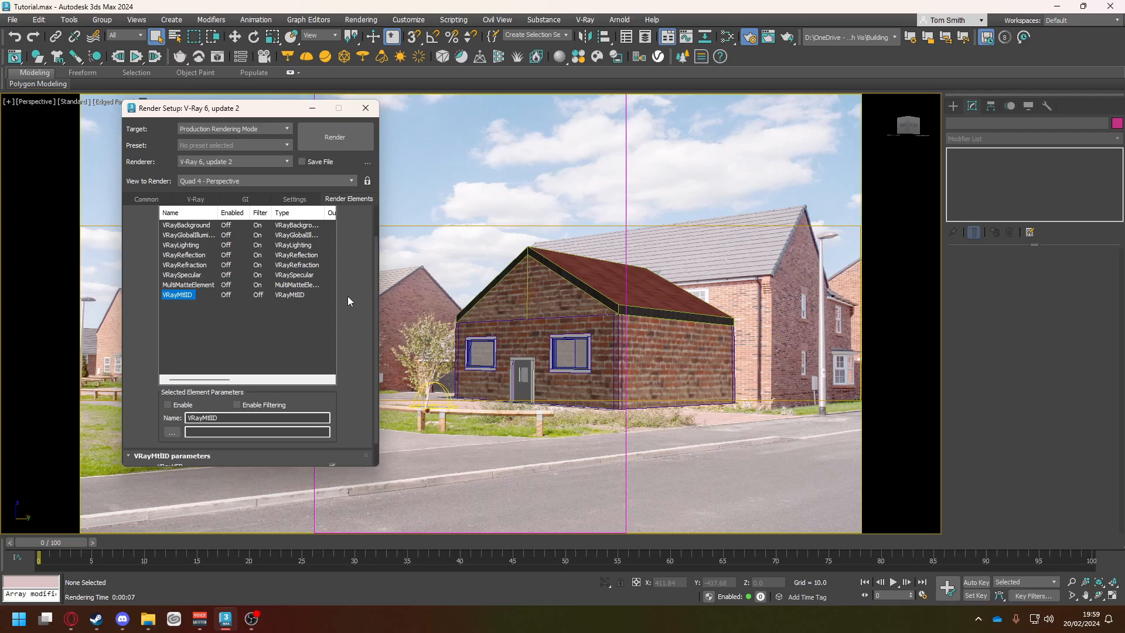
pyautogui.scroll(-2, 347, 296)
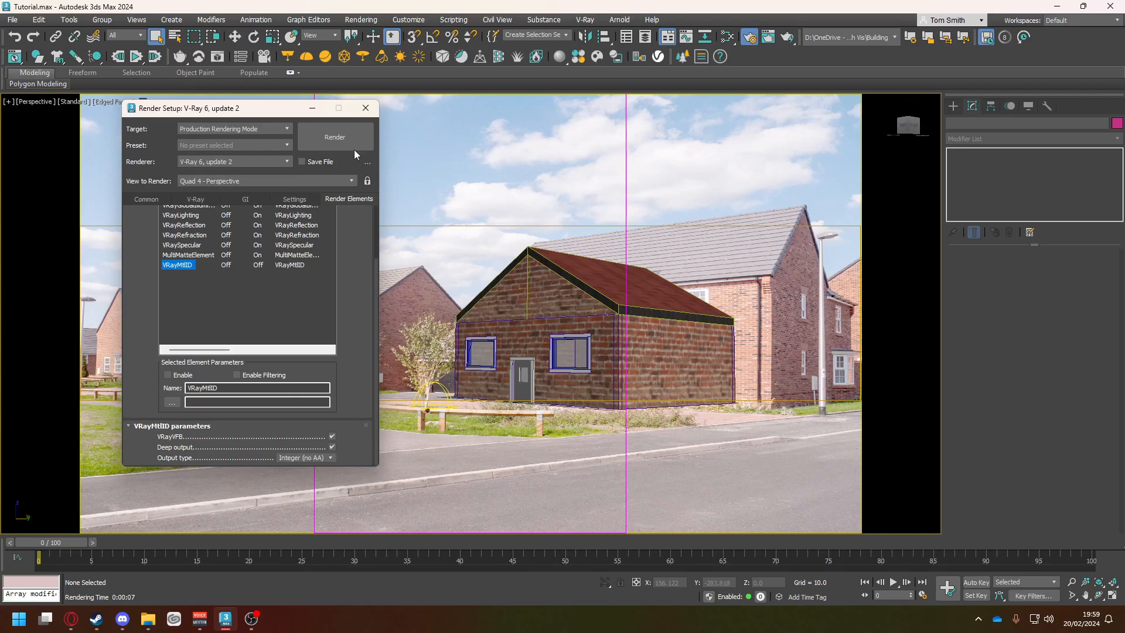
# Render the scene again and compare the VRayMtlID pass with the MultiMatteElement pass in the frame buffer.
pyautogui.click(337, 146)
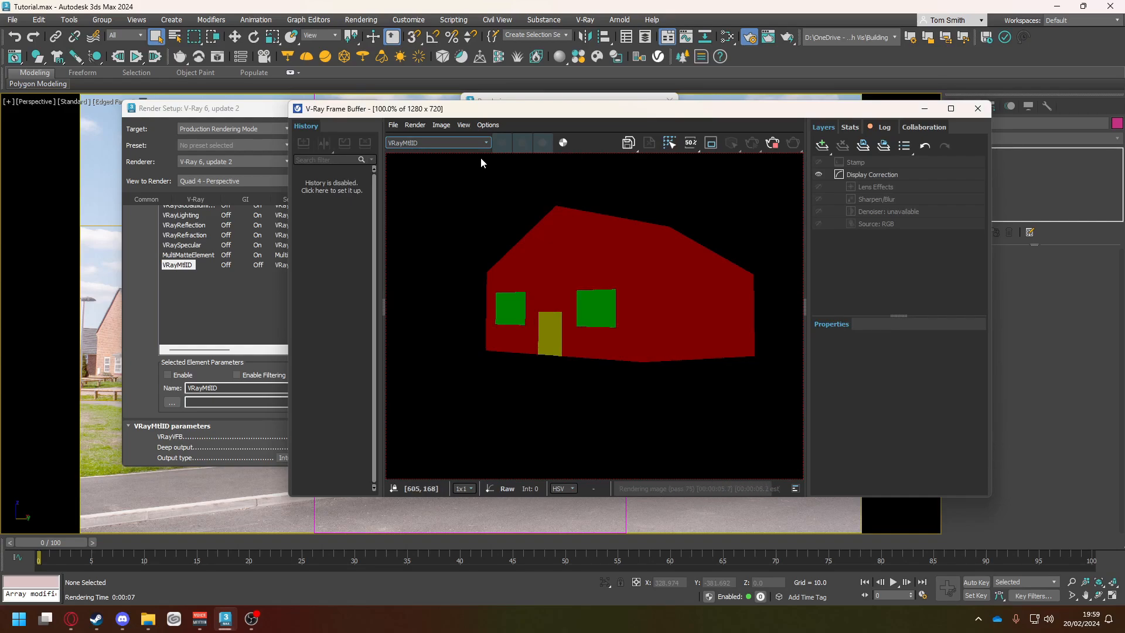
pyautogui.click(462, 147)
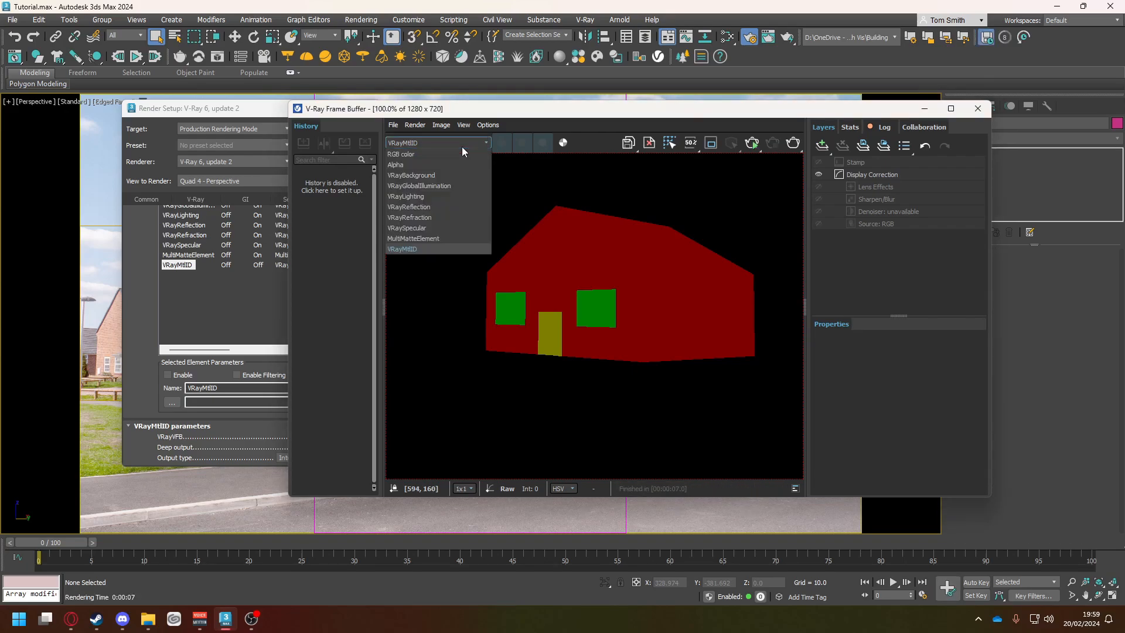
pyautogui.click(437, 238)
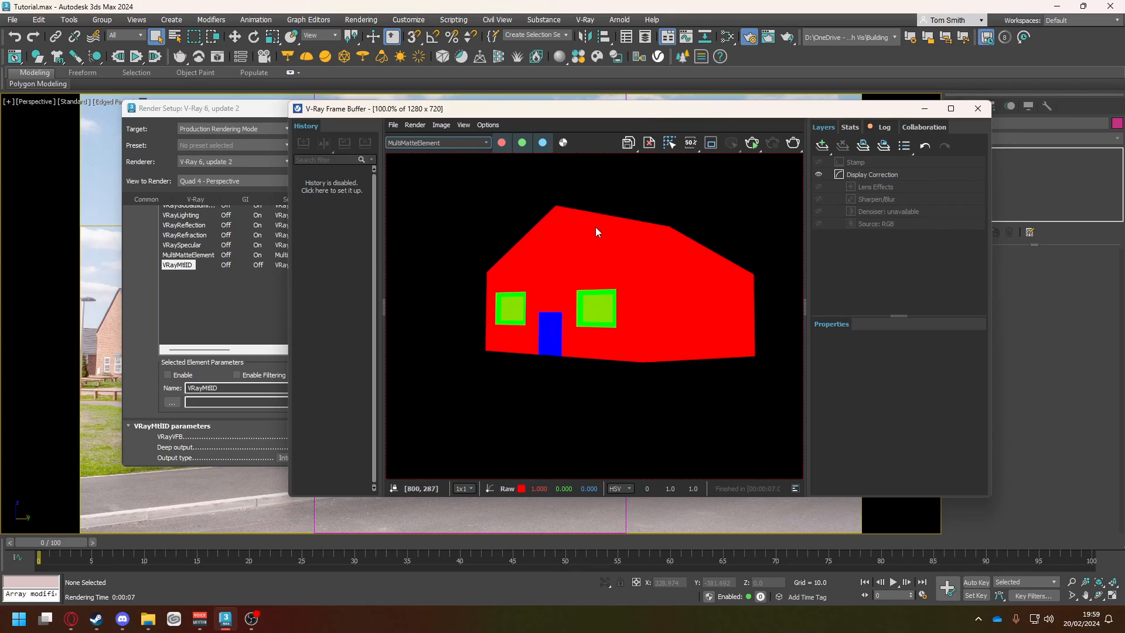
pyautogui.click(414, 144)
pyautogui.click(410, 252)
pyautogui.click(447, 144)
pyautogui.click(410, 249)
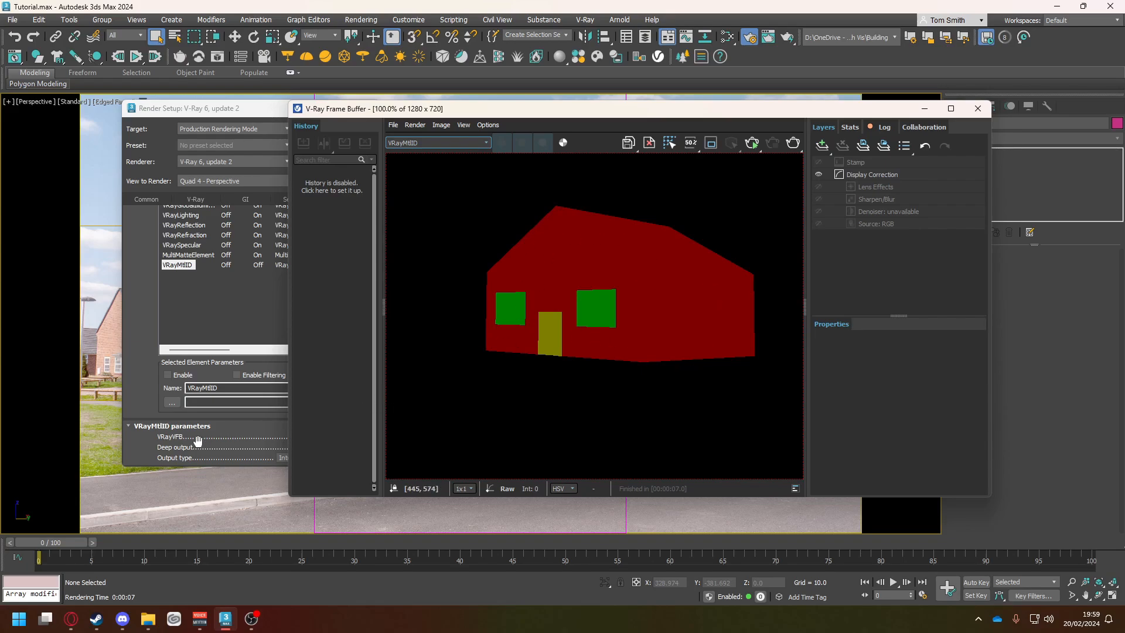
# Set the VRayMtlID output type to Color (with AA) and render the scene again.
pyautogui.click(141, 404)
pyautogui.click(293, 460)
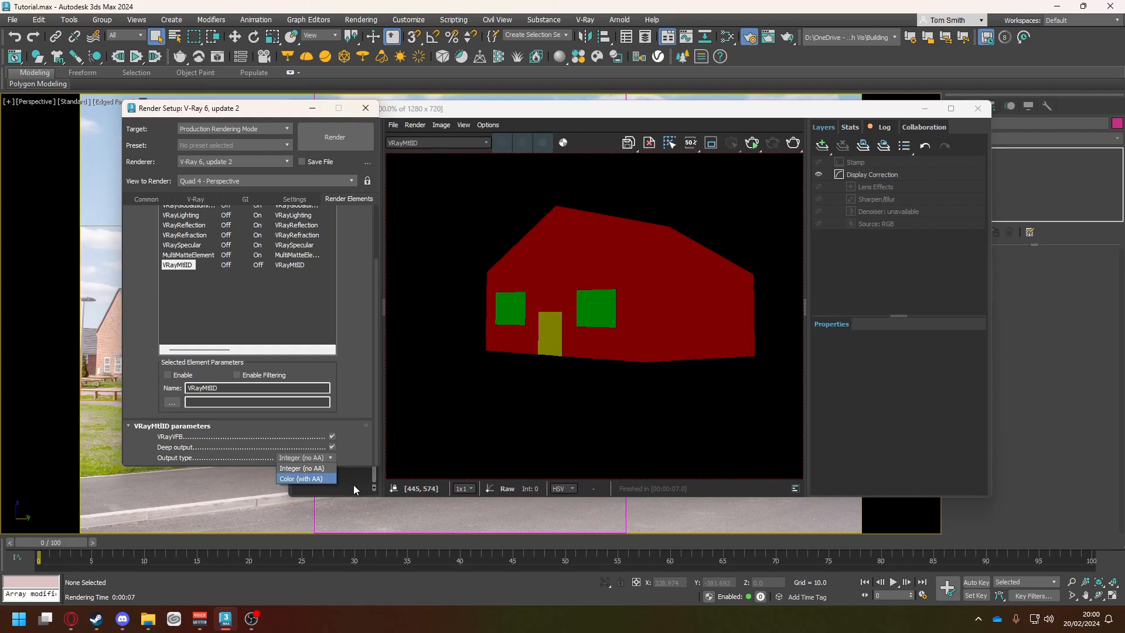
pyautogui.click(295, 479)
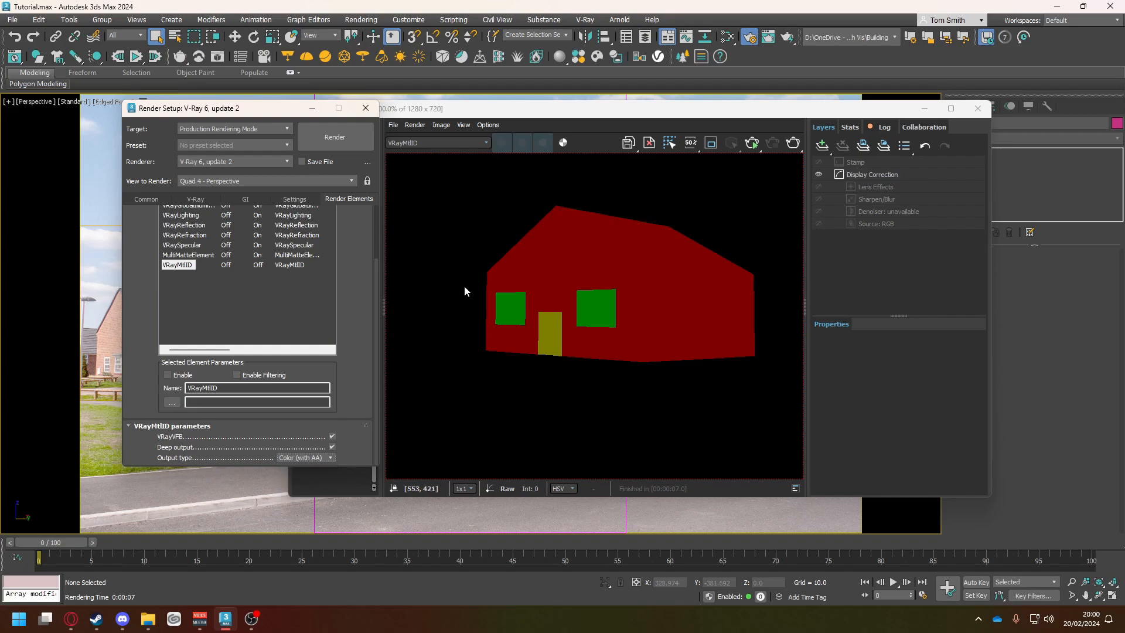
pyautogui.click(793, 143)
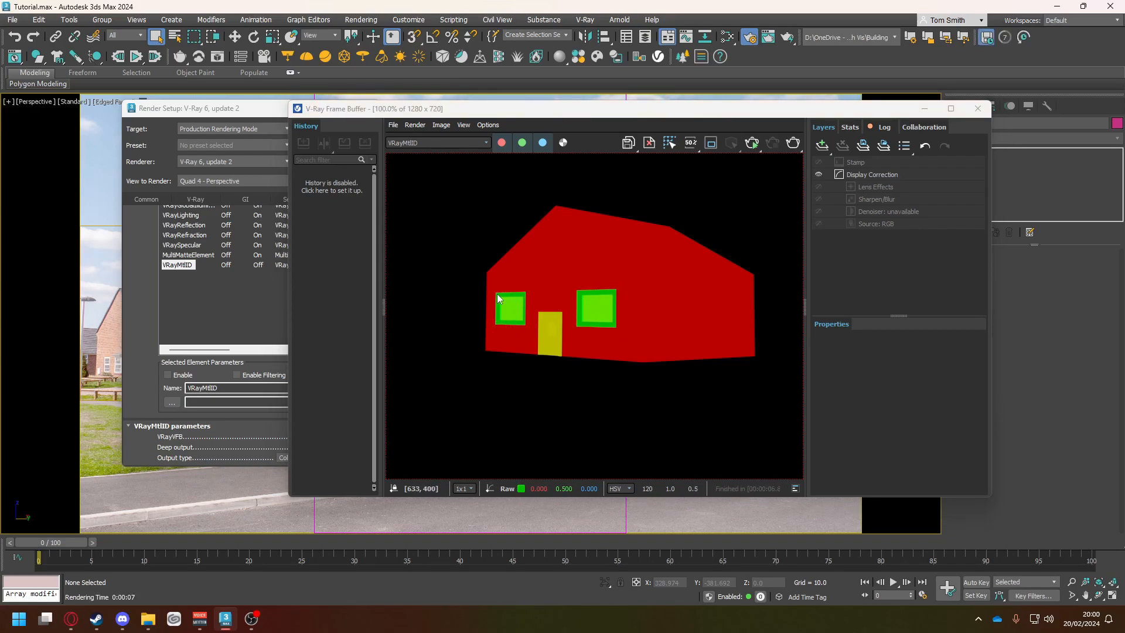
# Inspect the window and door edges in the VRayMtlID pass up close, and display the RGB color pass.
pyautogui.scroll(4, 544, 332)
pyautogui.moveTo(618, 273); pyautogui.dragTo(469, 334, button='middle')
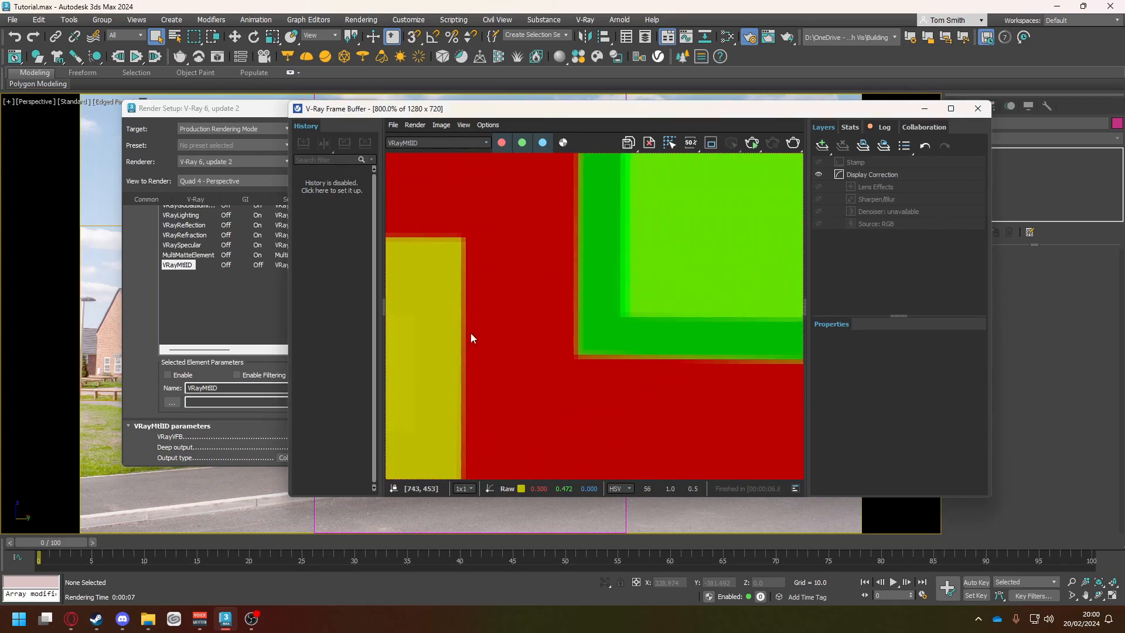
pyautogui.moveTo(611, 231); pyautogui.dragTo(494, 325, button='middle')
pyautogui.scroll(-1, 492, 323)
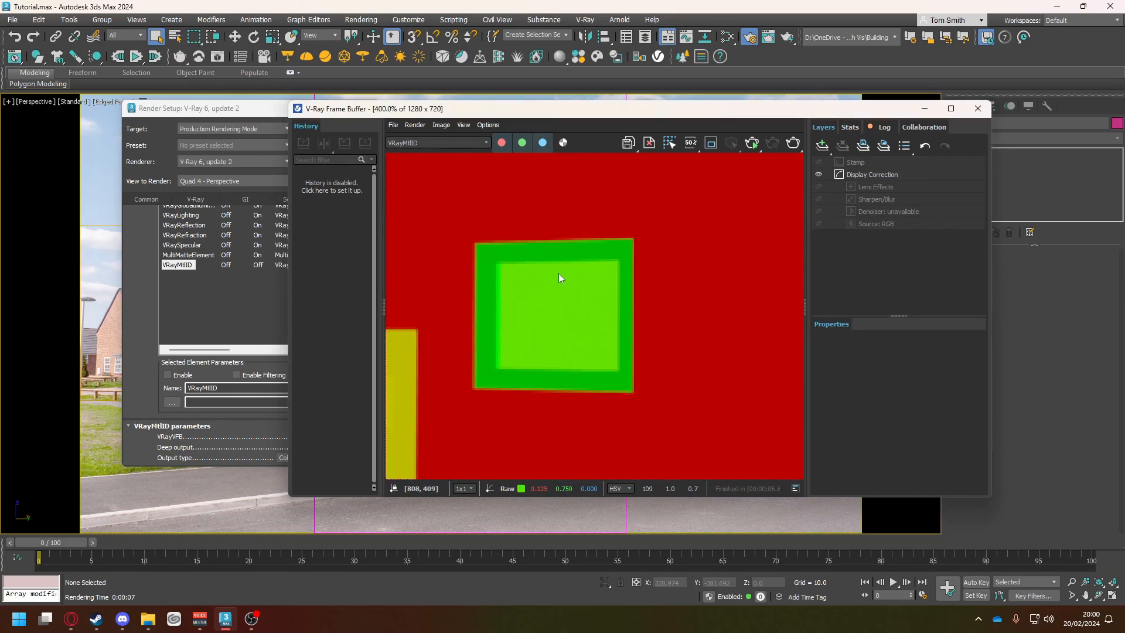
pyautogui.scroll(-2, 554, 273)
pyautogui.moveTo(541, 337); pyautogui.dragTo(555, 346, button='middle')
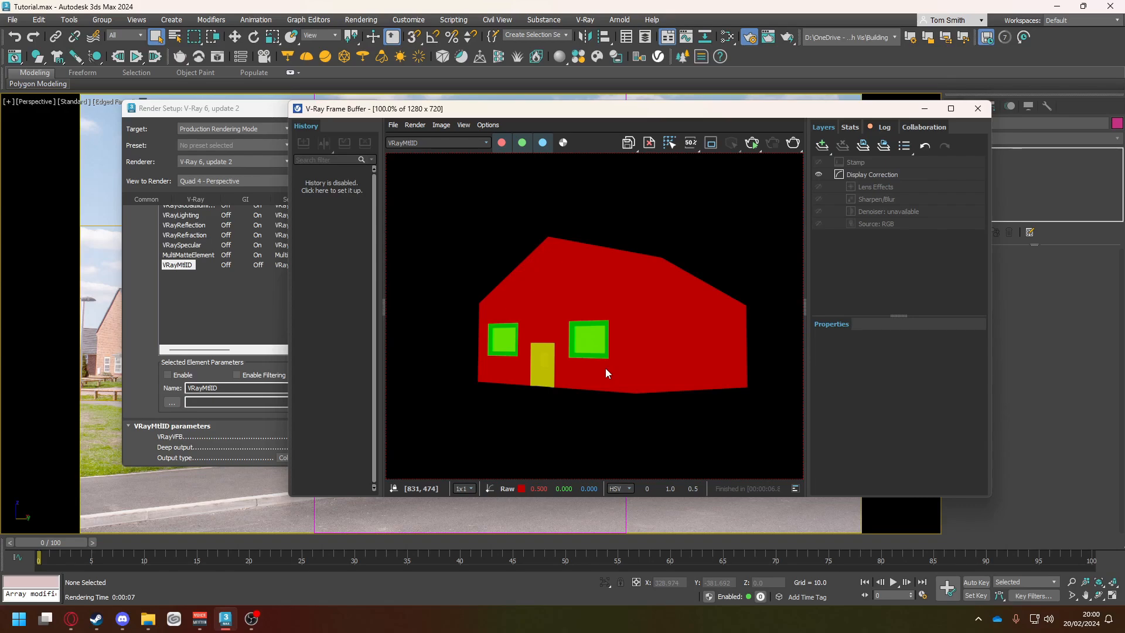
pyautogui.click(406, 146)
pyautogui.click(402, 156)
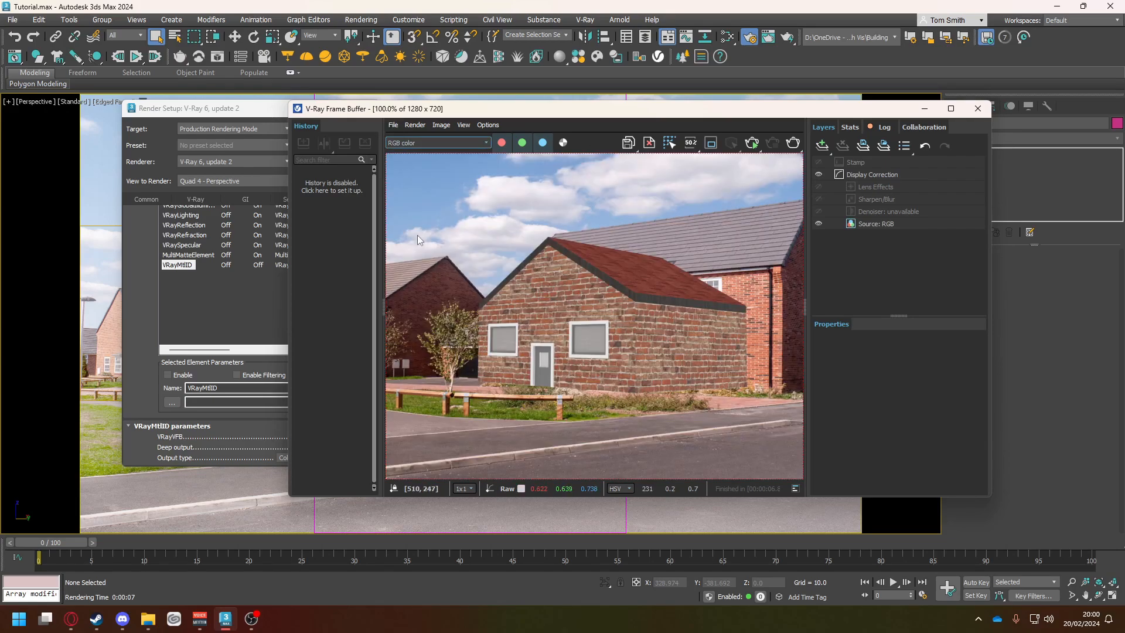
# Save all image channels to separate JPEG files named Tutorial, and bring the File Explorer window with the elements folder into view.
pyautogui.click(392, 129)
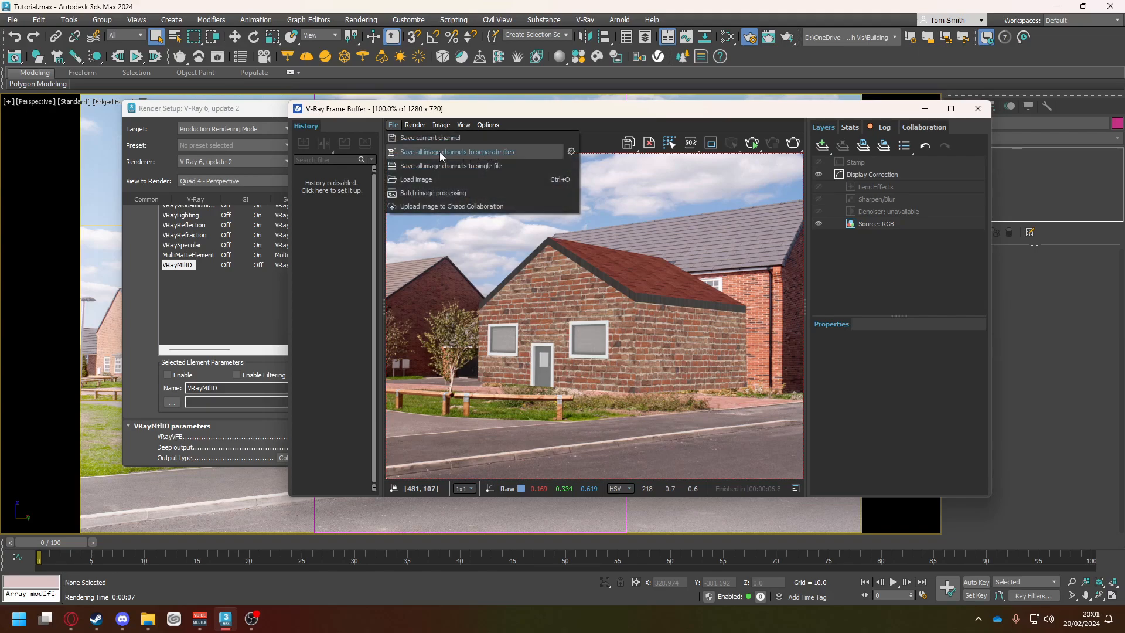
pyautogui.click(539, 154)
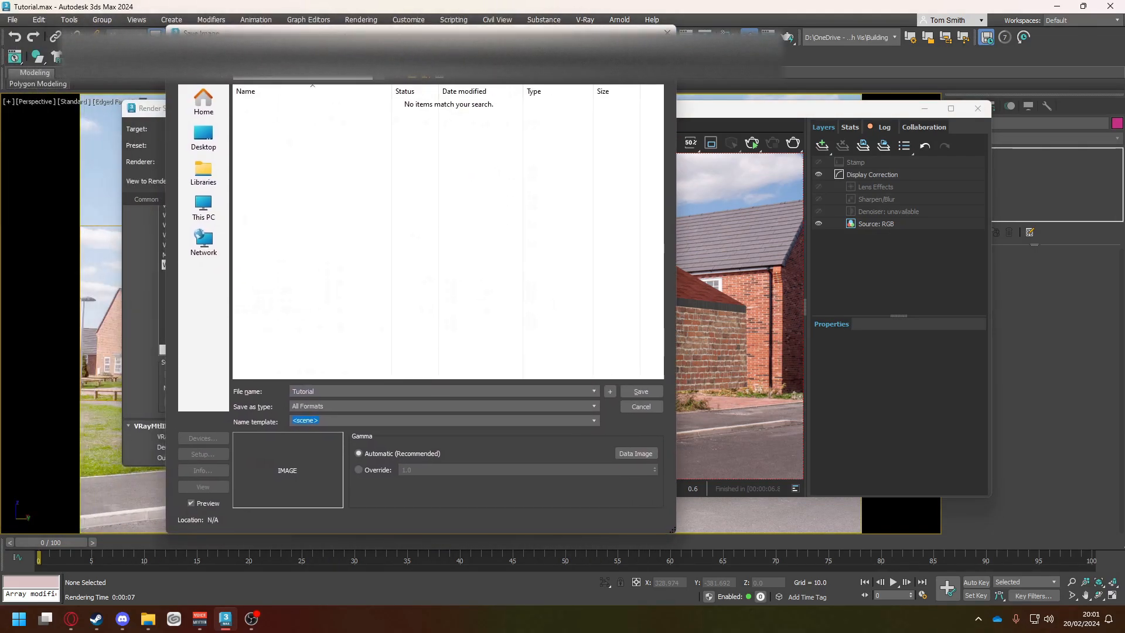
pyautogui.click(338, 407)
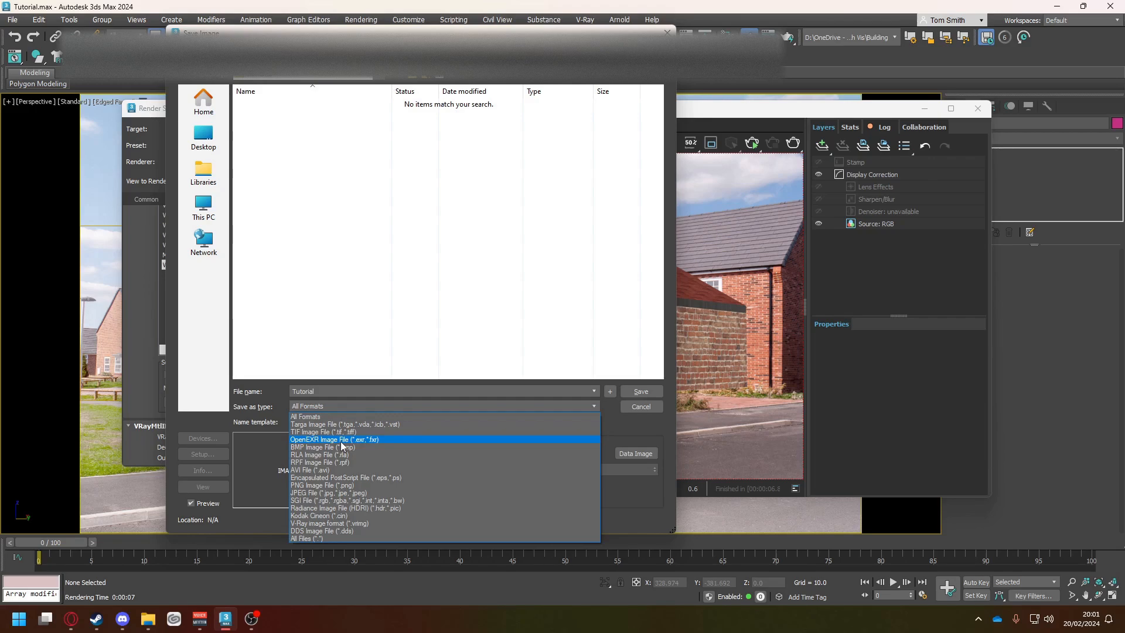
pyautogui.click(326, 494)
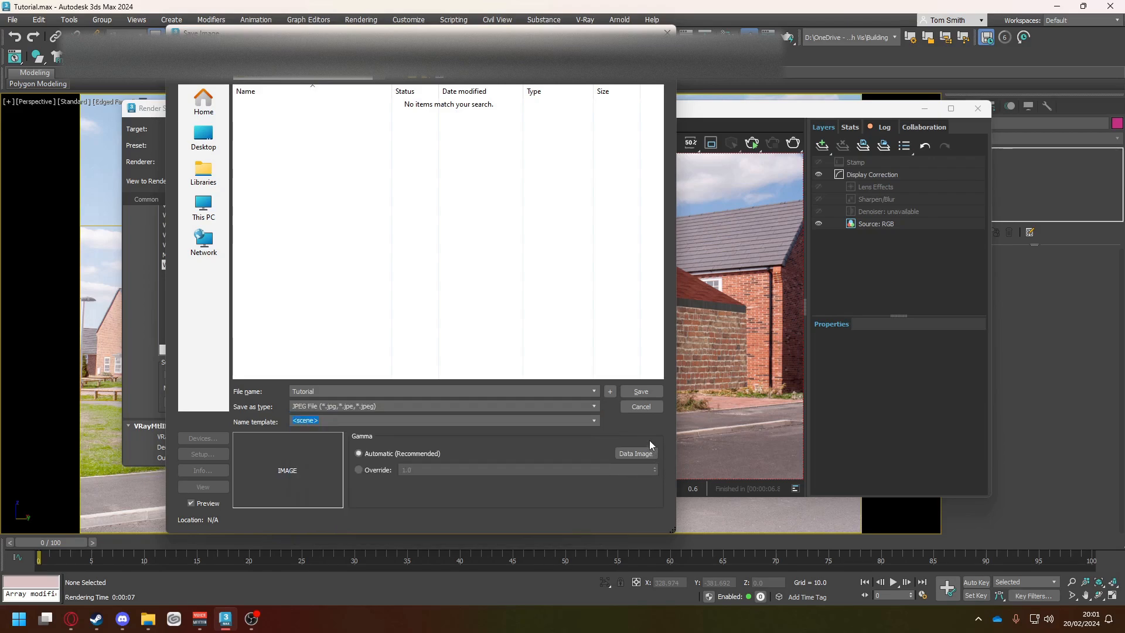
pyautogui.click(635, 393)
pyautogui.click(390, 355)
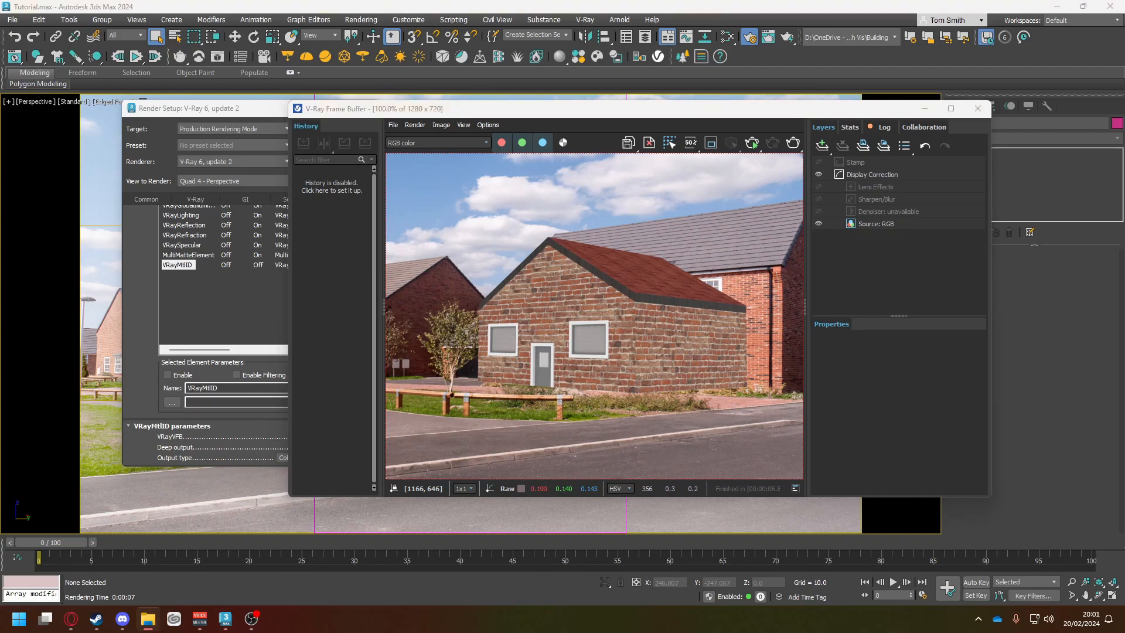
pyautogui.moveTo(1124, 117); pyautogui.dragTo(372, 116)
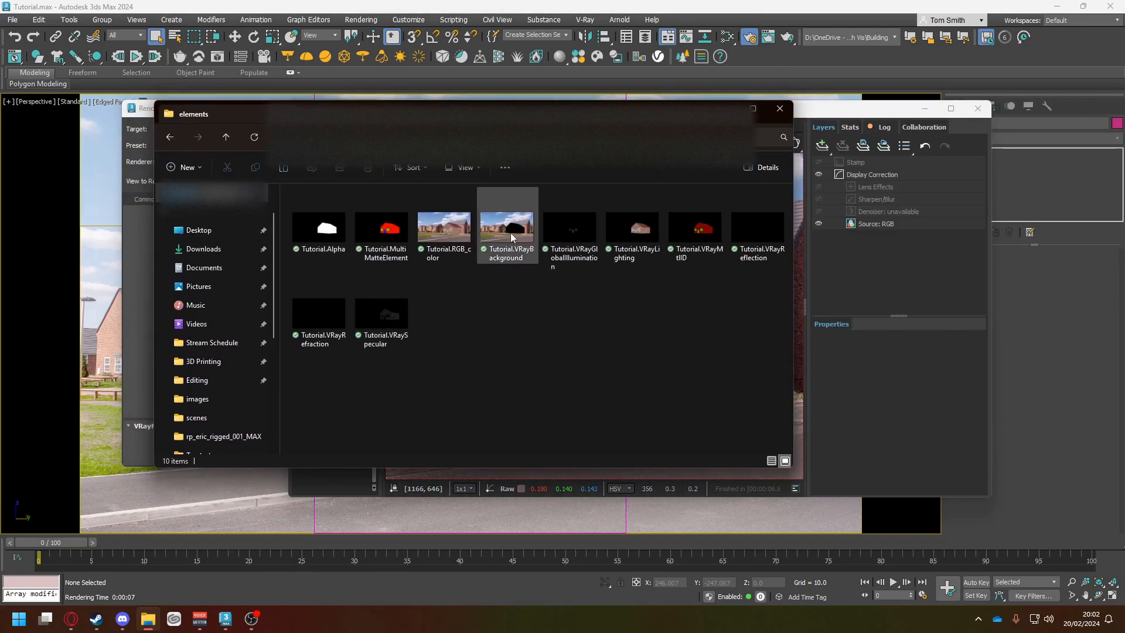